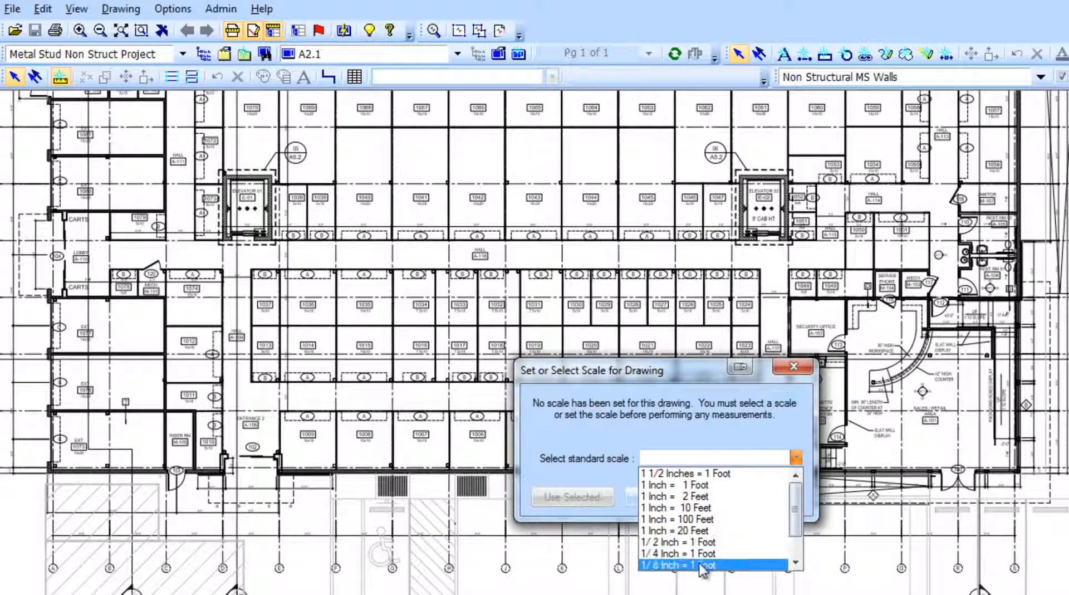
# Step: Set the drawing scale to the standard 1/8 Inch = 1 Foot
pyautogui.click(701, 565)
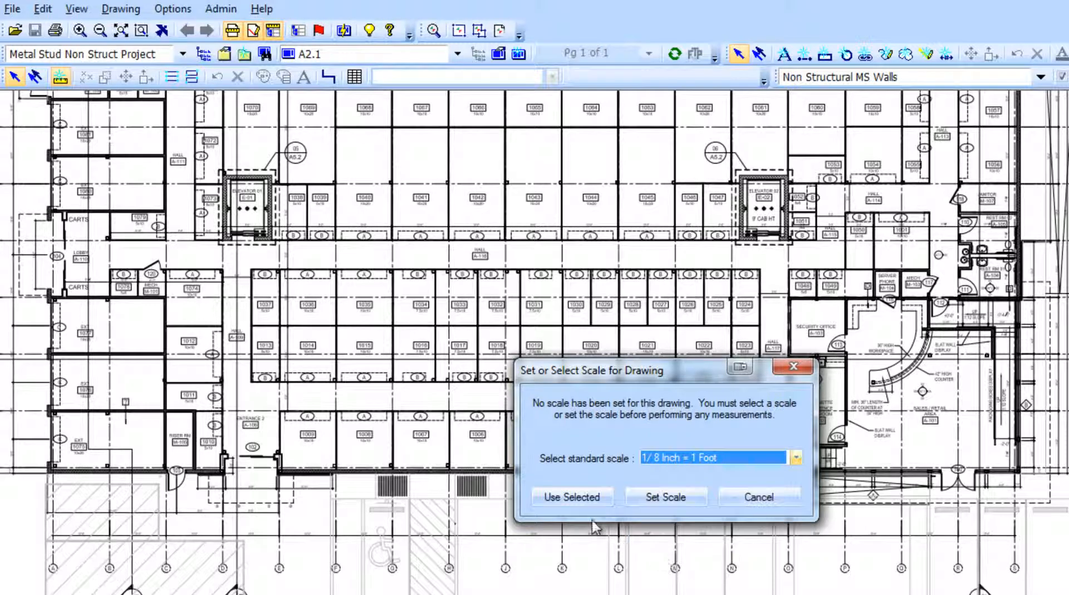
pyautogui.click(572, 497)
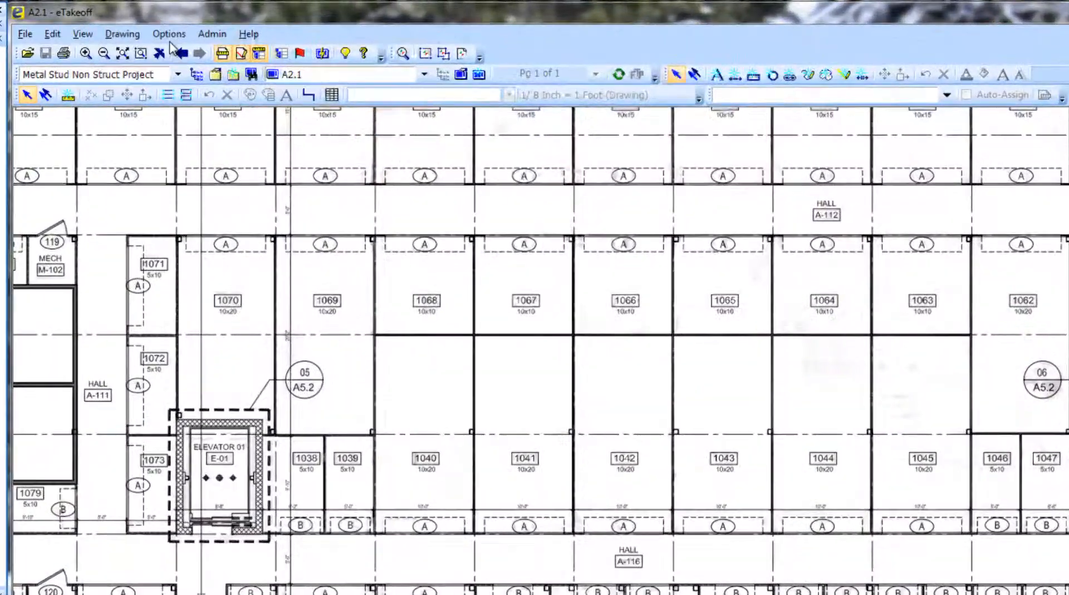
# Step: Open the metal stud wall extension from the standard extensions for editing
pyautogui.click(170, 34)
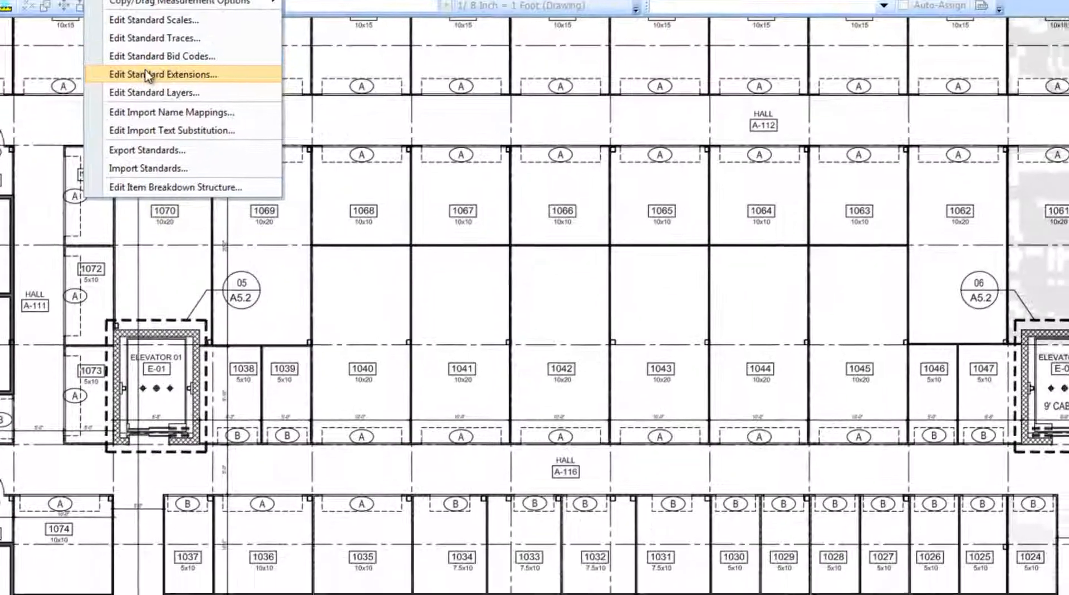
pyautogui.click(147, 75)
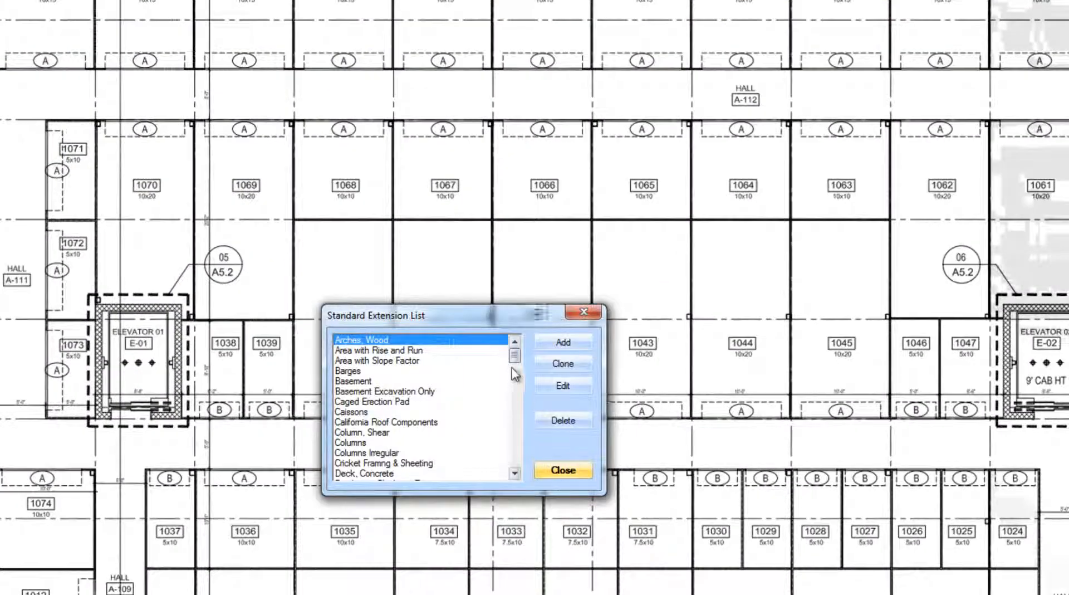
pyautogui.moveTo(515, 356); pyautogui.dragTo(515, 402)
pyautogui.click(503, 402)
pyautogui.click(563, 385)
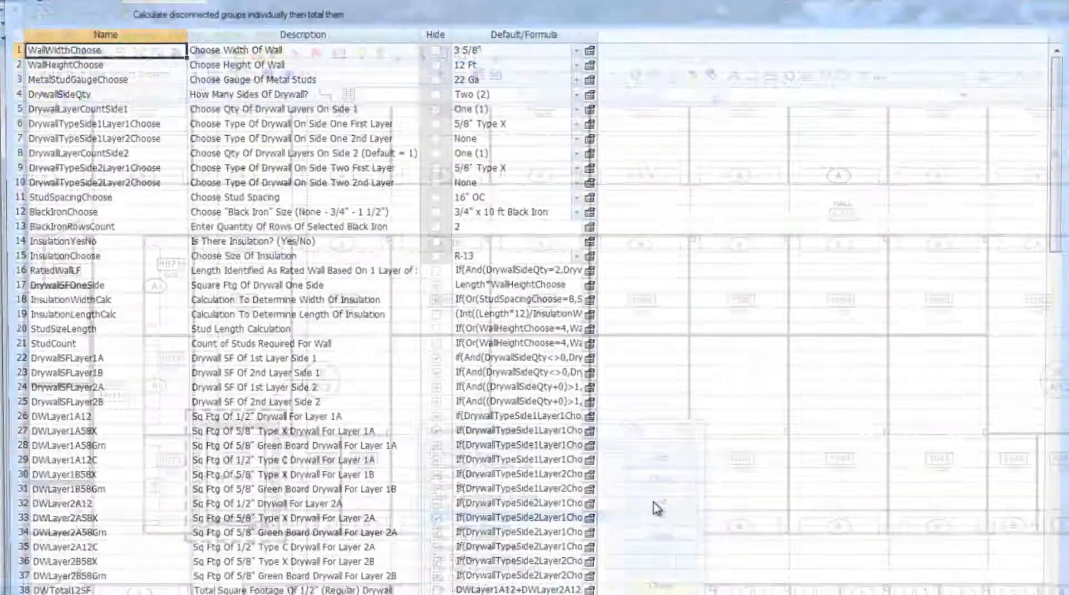
# Step: Set the extension's defaults to 4" wall width, 10 Ft wall height and 25 Ga metal studs, then save and close the extension list
pyautogui.click(577, 47)
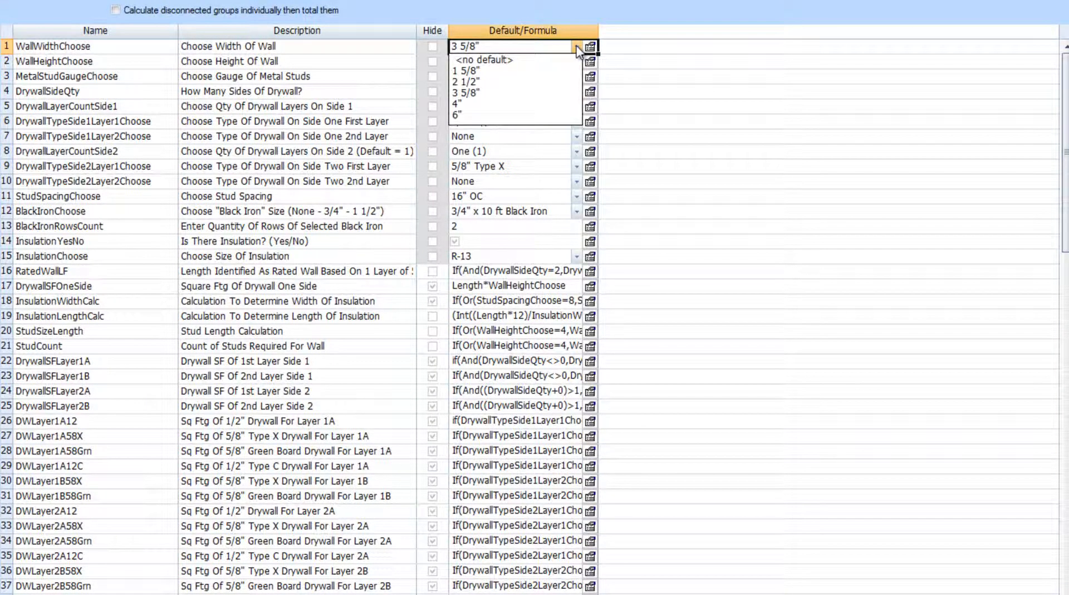
pyautogui.click(458, 104)
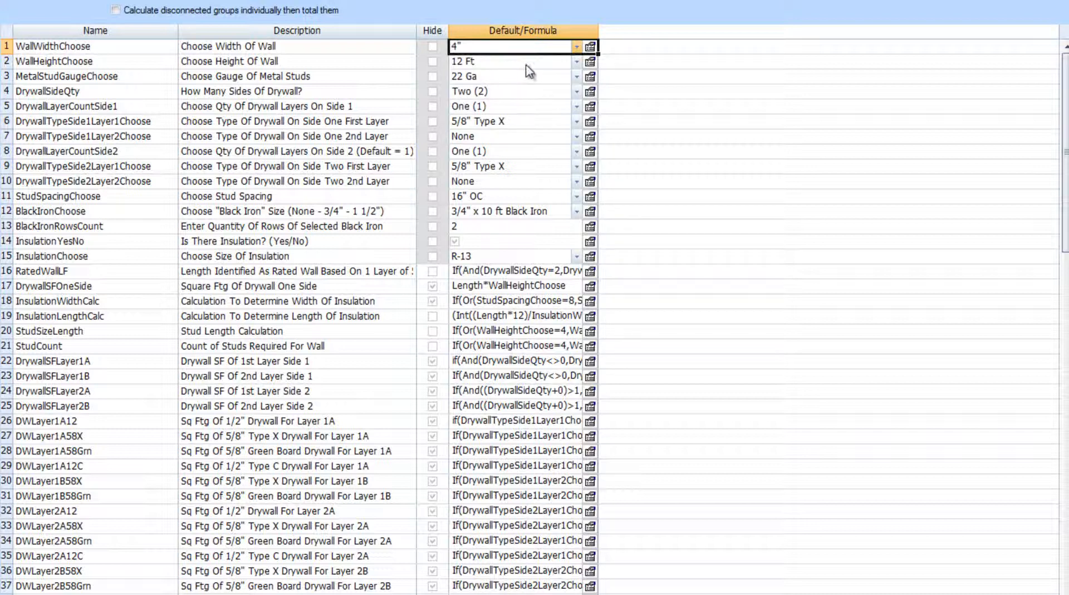
pyautogui.click(577, 63)
pyautogui.click(577, 63)
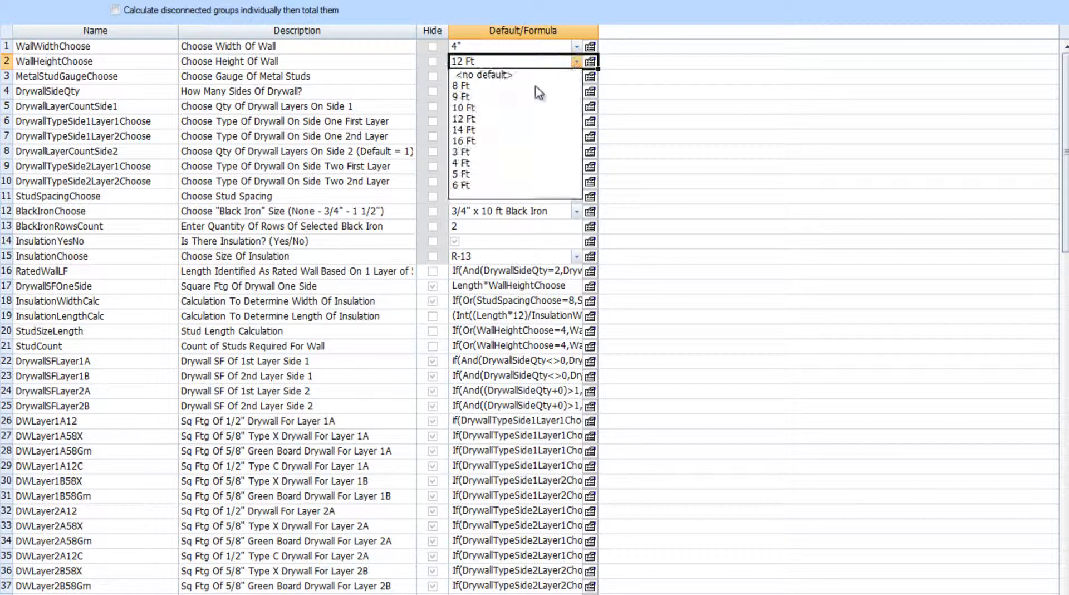
pyautogui.click(473, 111)
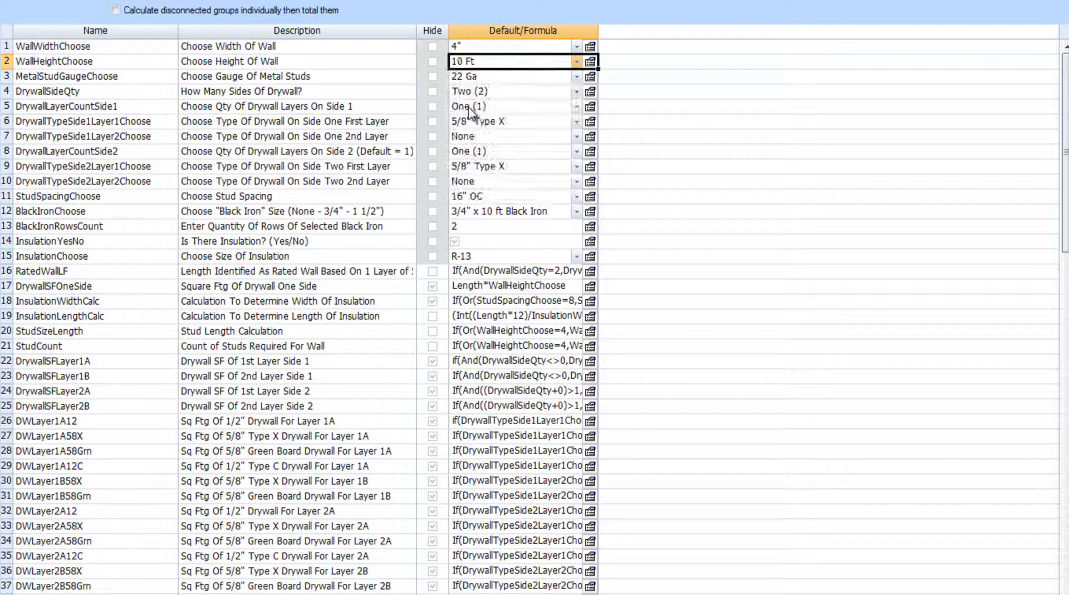
pyautogui.click(577, 77)
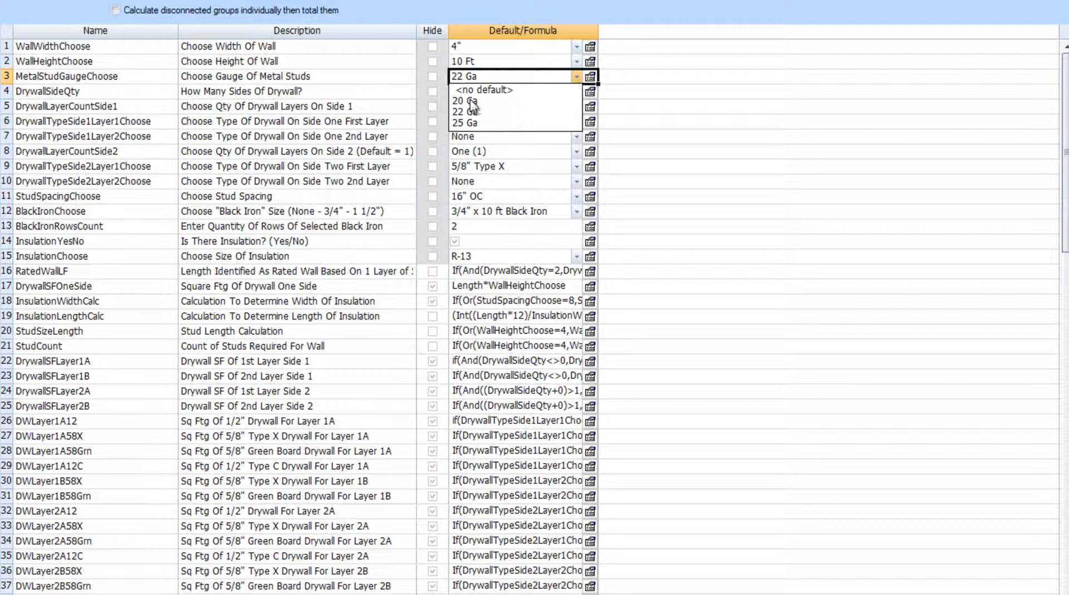
pyautogui.click(470, 123)
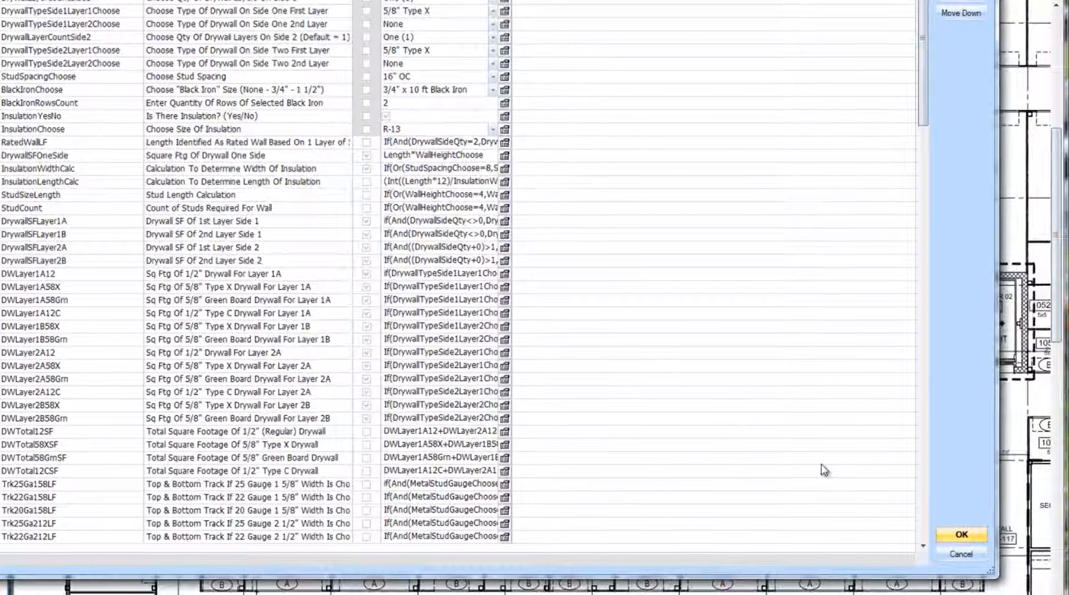
pyautogui.click(962, 534)
pyautogui.click(566, 418)
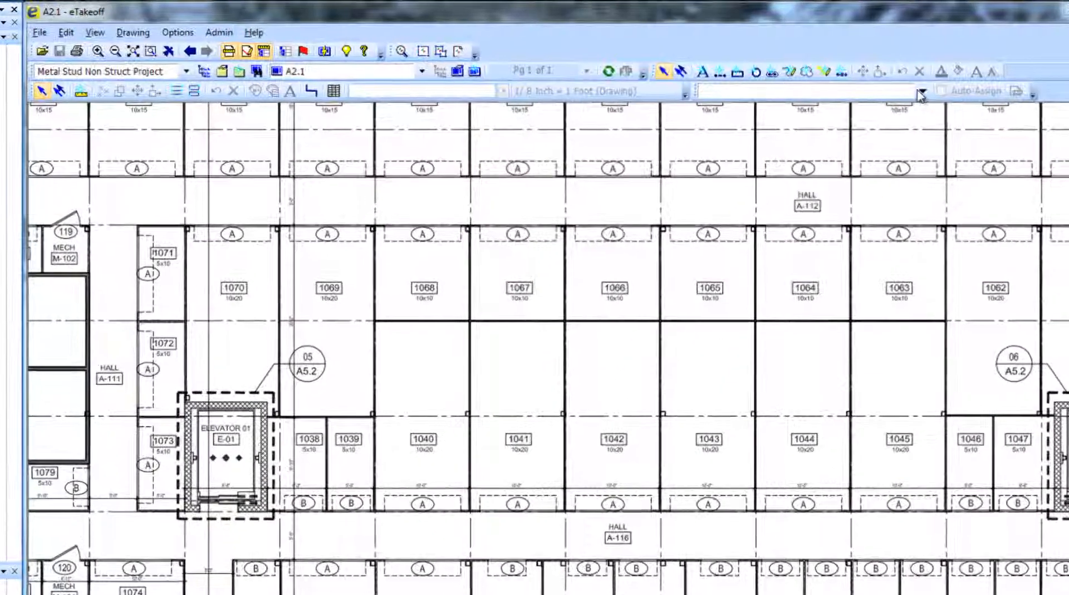
# Step: Choose Non Structural MS Walls as the current item and turn on automatic assignment of new measurements
pyautogui.click(923, 91)
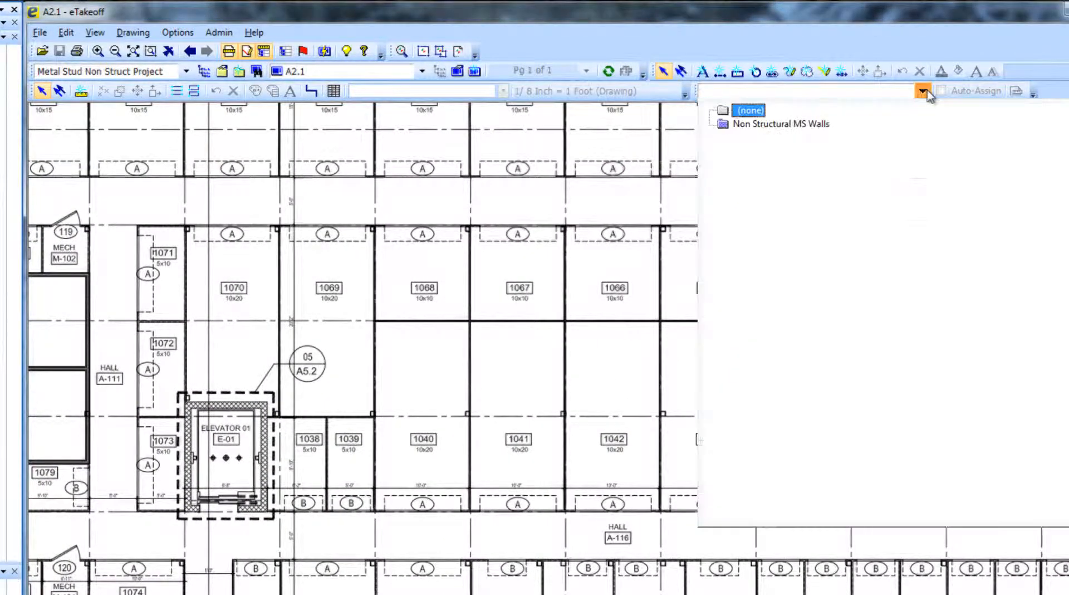
pyautogui.click(797, 123)
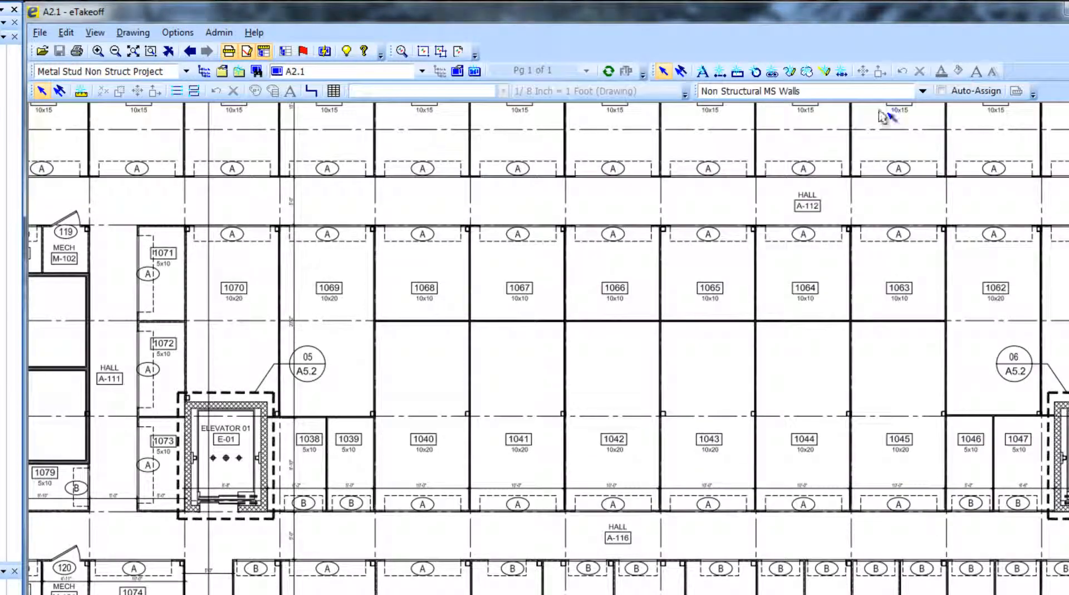
pyautogui.click(941, 92)
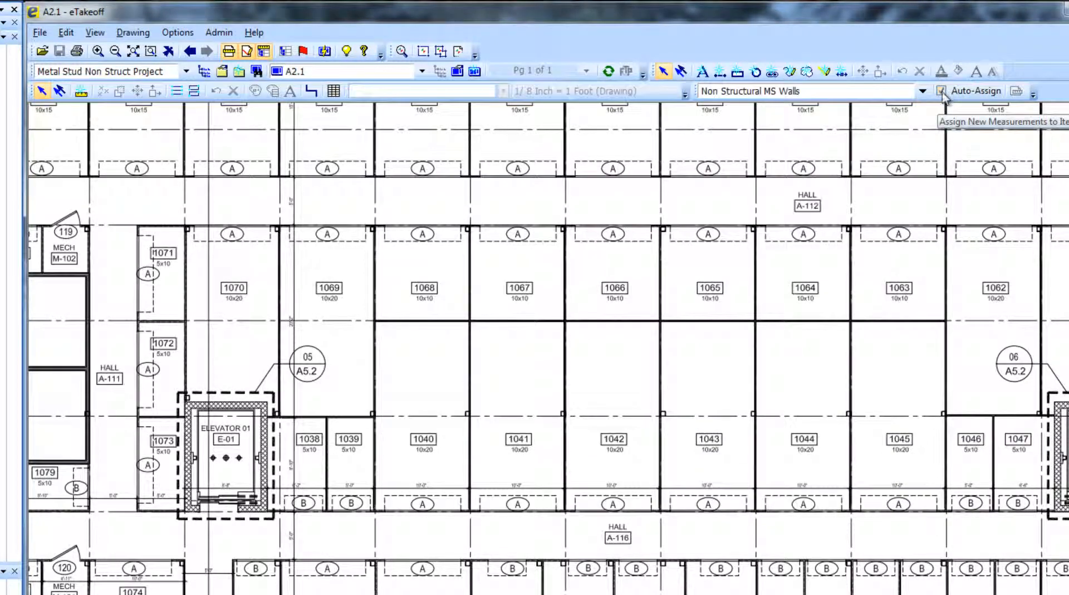
# Step: Start a new measurement and trace the horizontal wall along the lower edge of units 1068 and 1067
pyautogui.click(81, 92)
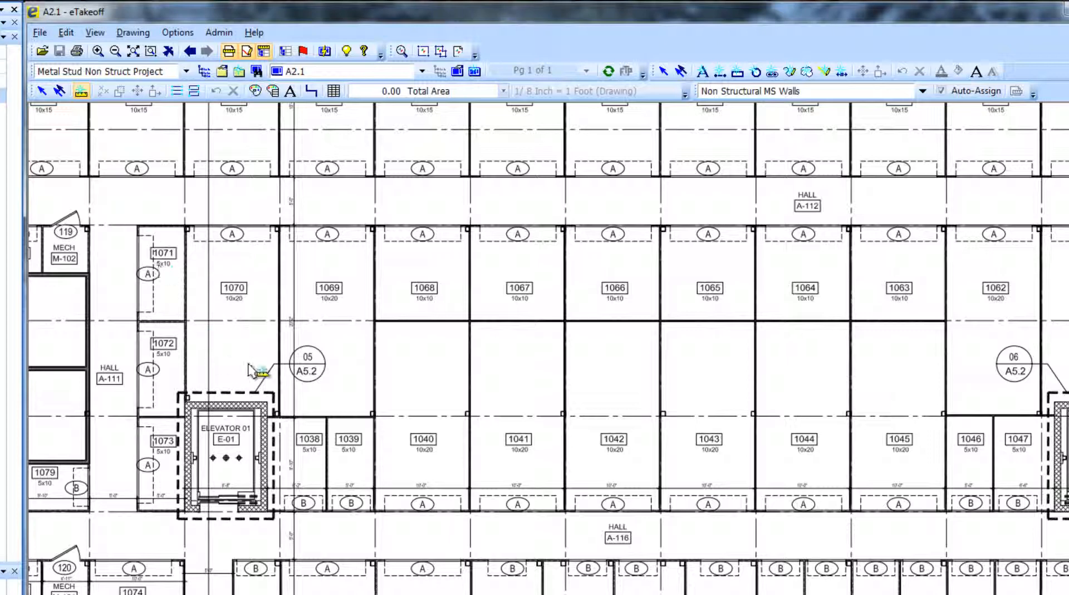
pyautogui.scroll(2, 371, 314)
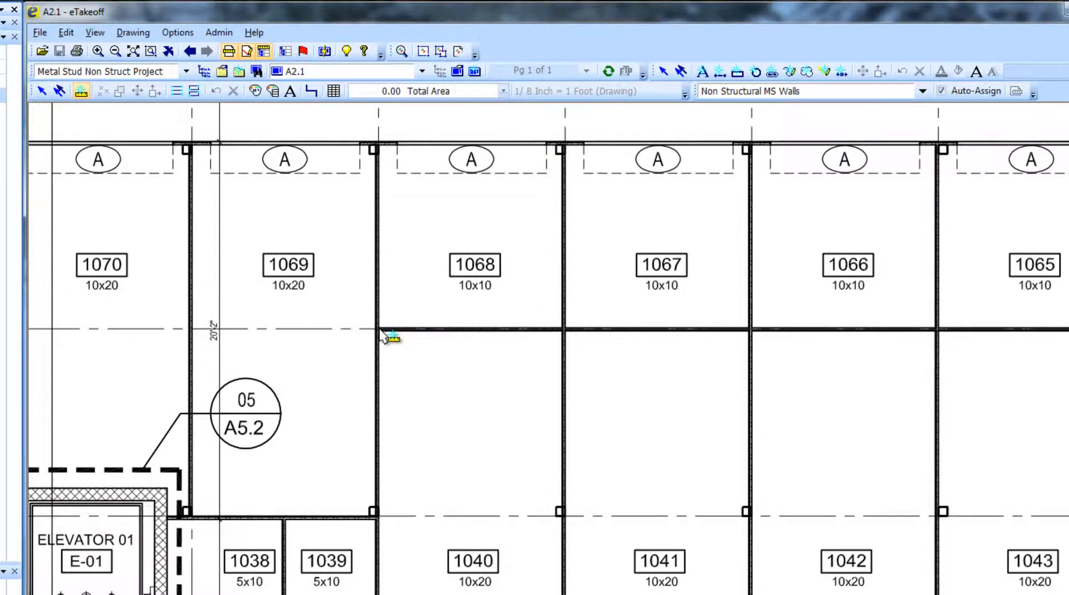
pyautogui.click(378, 330)
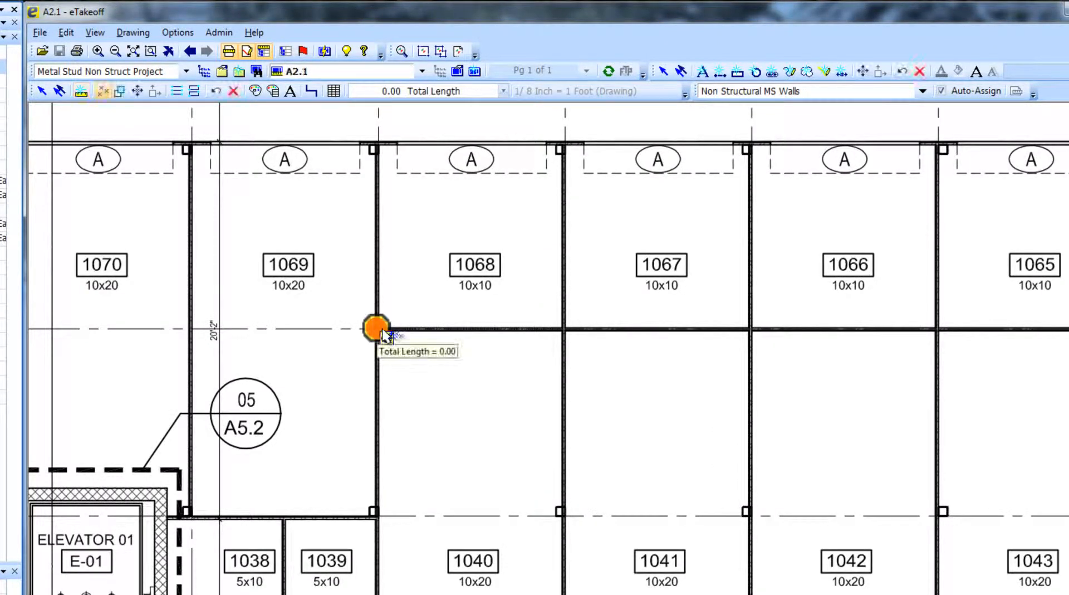
pyautogui.click(569, 331)
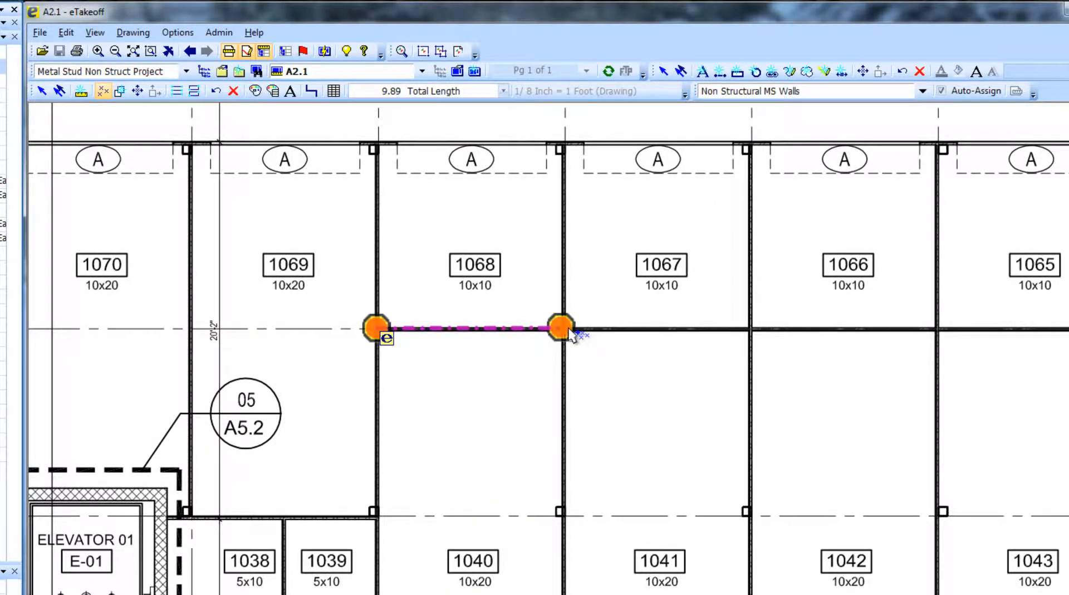
pyautogui.click(572, 330)
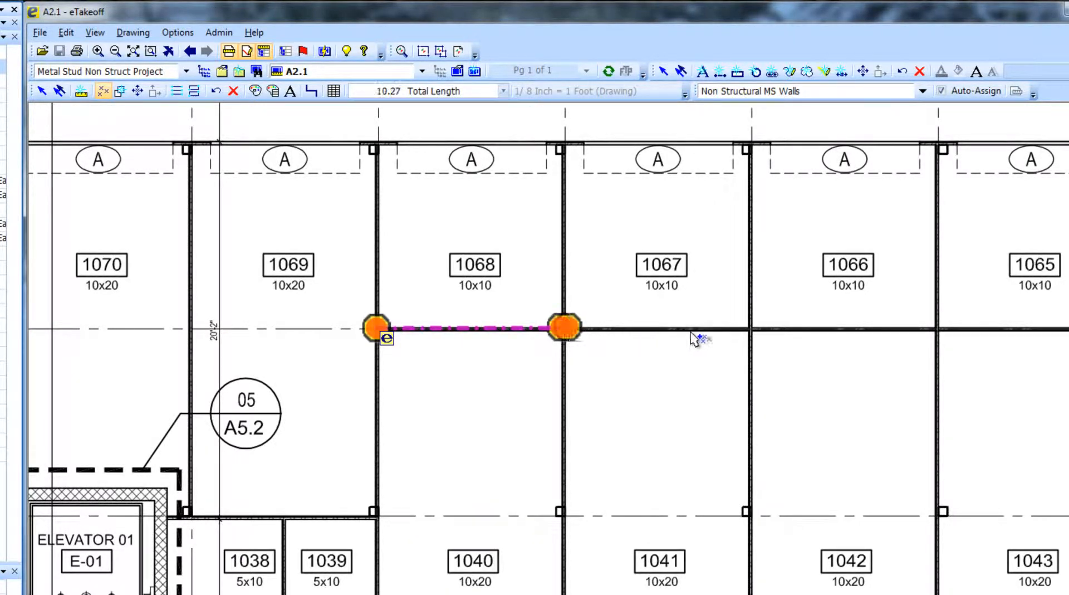
pyautogui.click(750, 329)
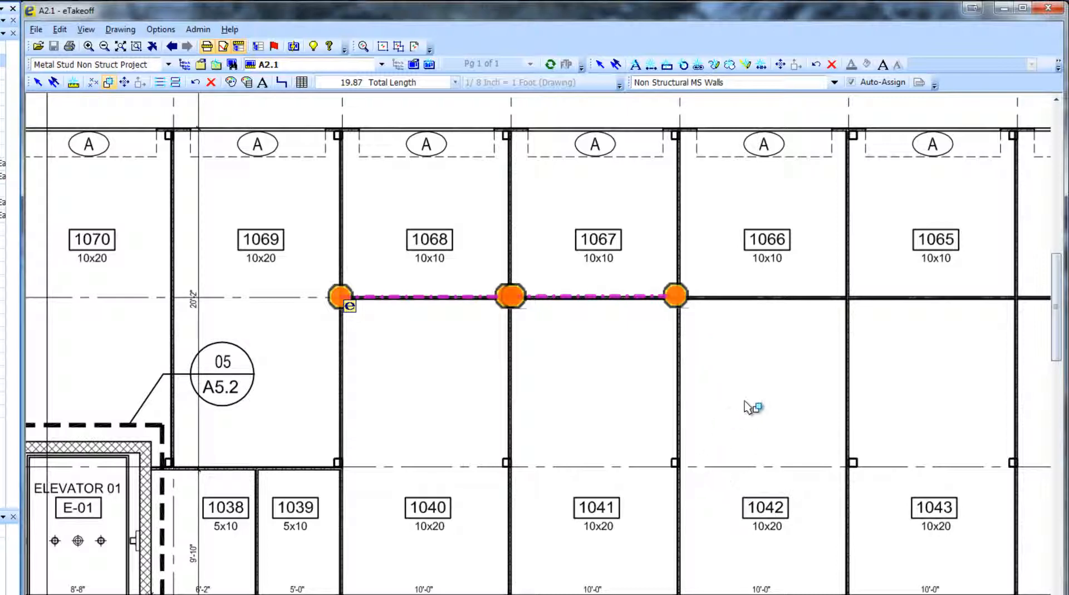
# Step: Continue the same measurement along the wall below units 1065 and 1064, skipping the section below 1066, and finish it
pyautogui.moveTo(717, 340); pyautogui.dragTo(689, 274, button='middle')
pyautogui.scroll(-1, 716, 336)
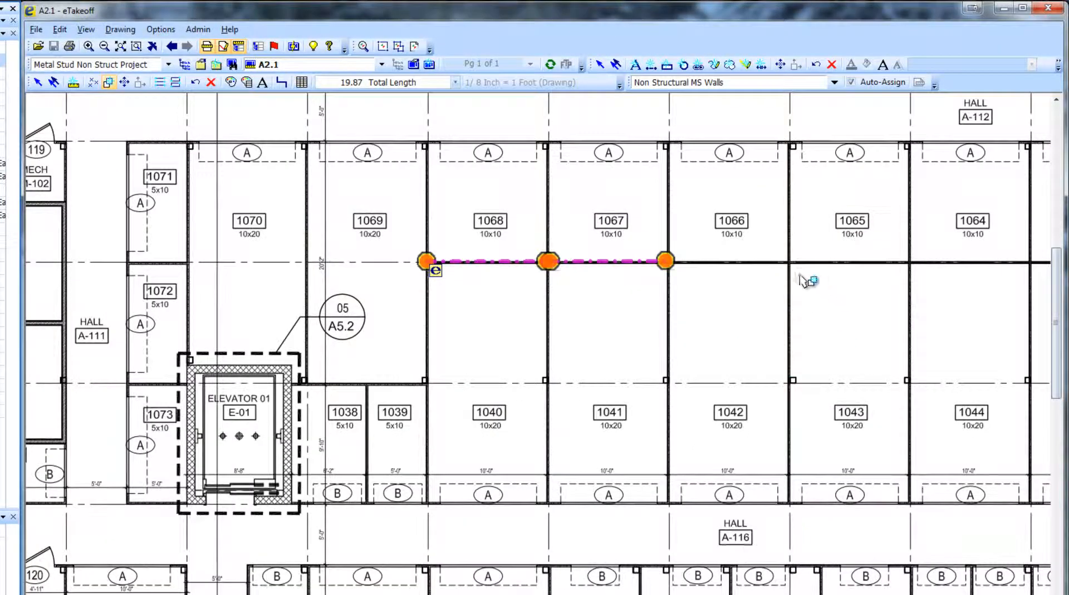
pyautogui.click(791, 262)
pyautogui.click(908, 262)
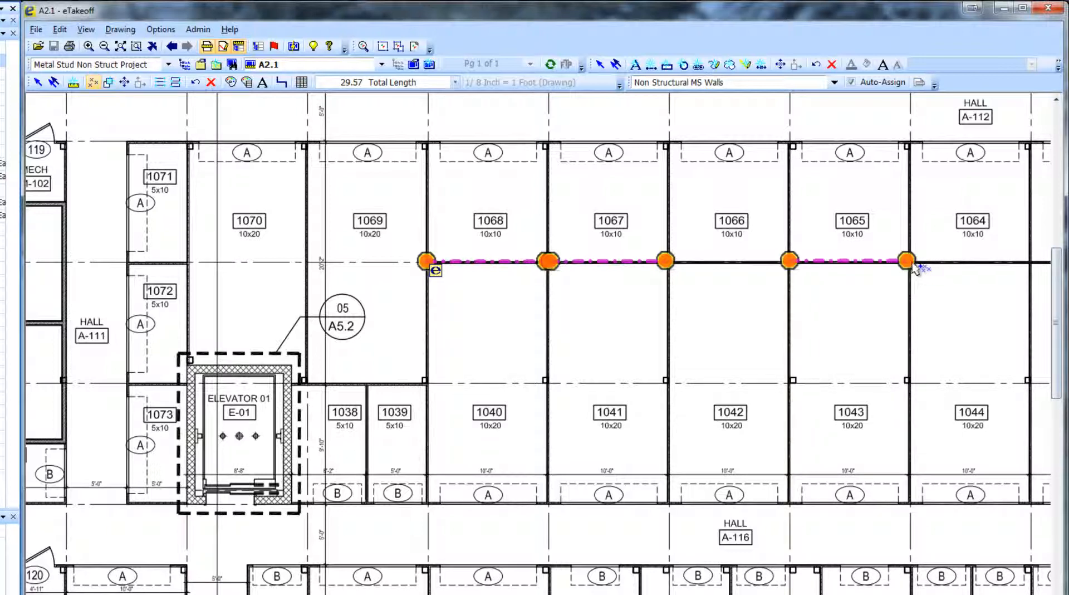
pyautogui.click(1025, 261)
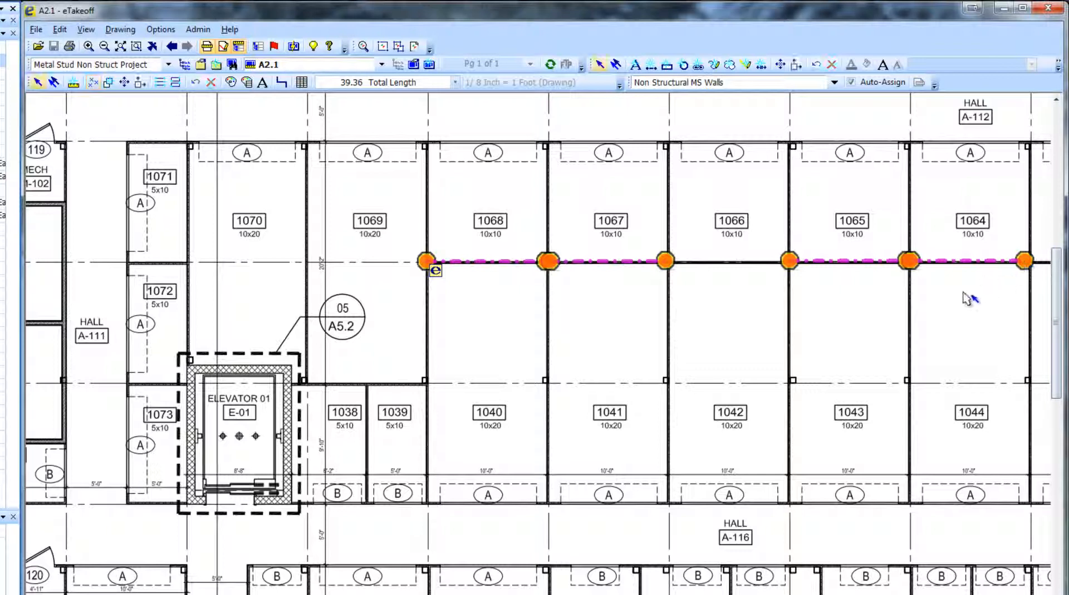
pyautogui.press('Escape')
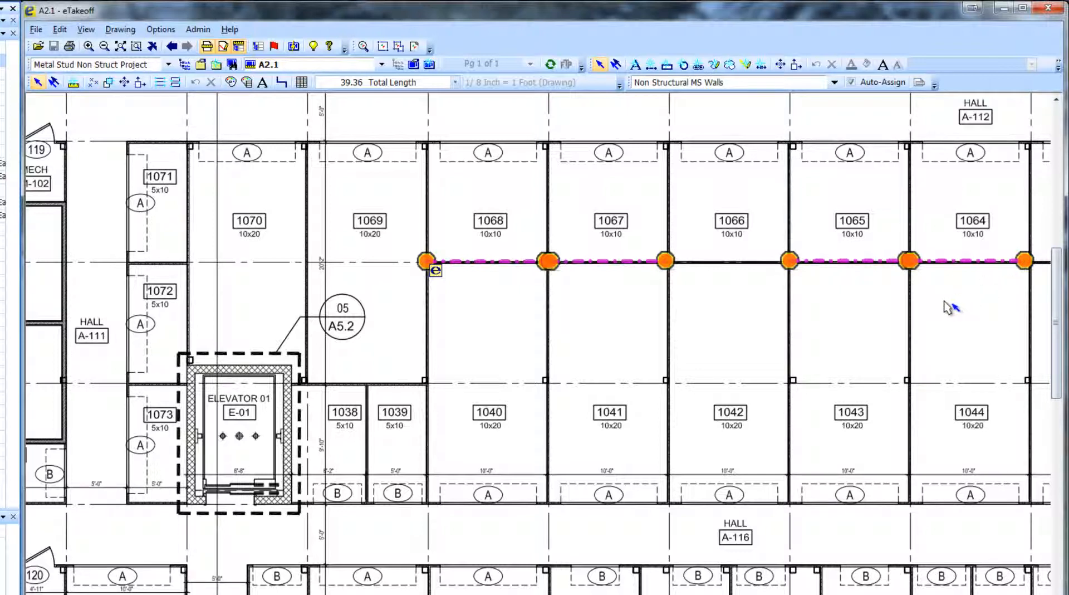
# Step: Measure the vertical wall between units 1042 and 1043, from the lower corner of unit 1066 down to Hall A-116
pyautogui.press('a')
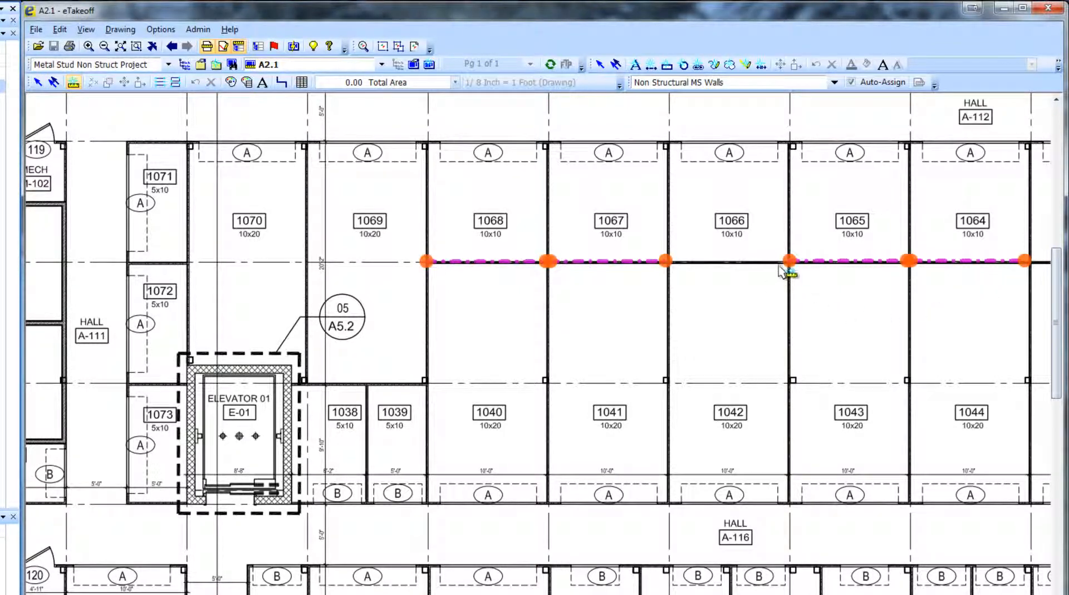
pyautogui.click(787, 261)
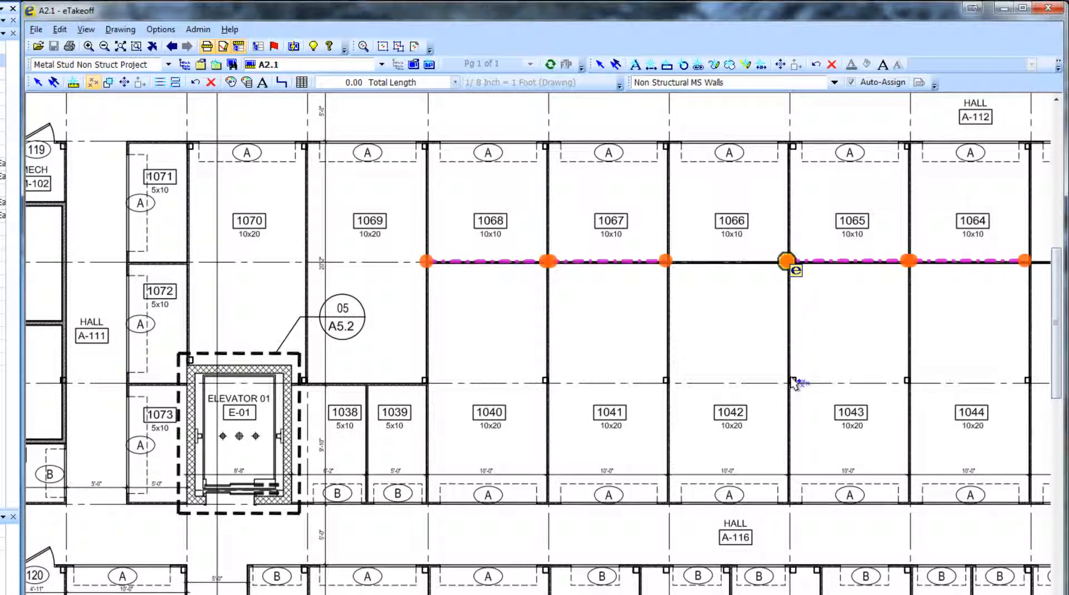
pyautogui.click(791, 378)
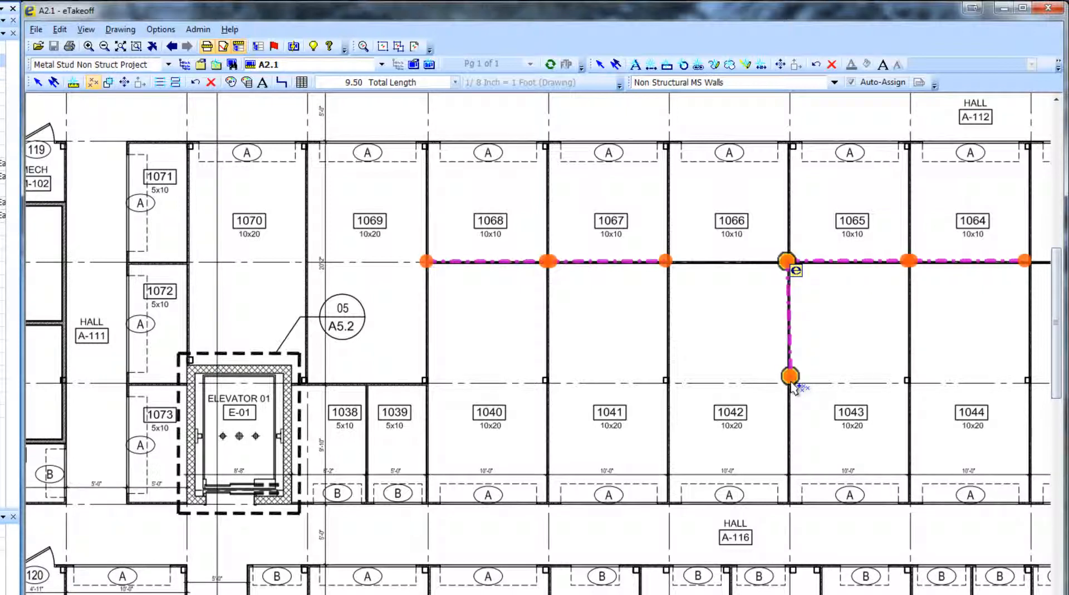
pyautogui.click(789, 505)
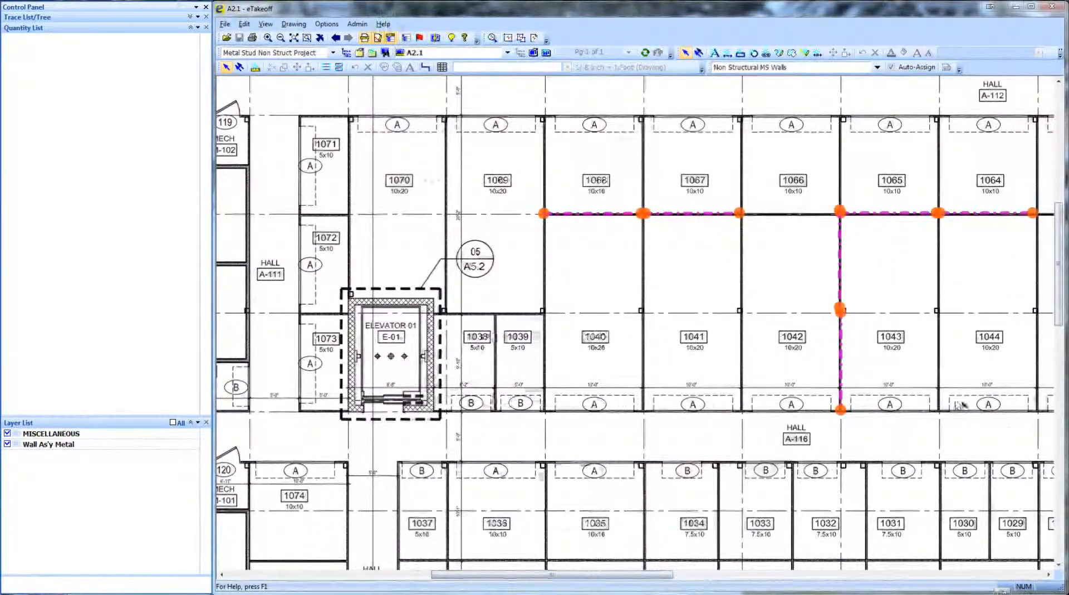
# Step: For the vertical wall measurement, set the stud gauge to 22 Ga, wall width to 6" and side 1 drywall layers to Two (2)
pyautogui.click(841, 310)
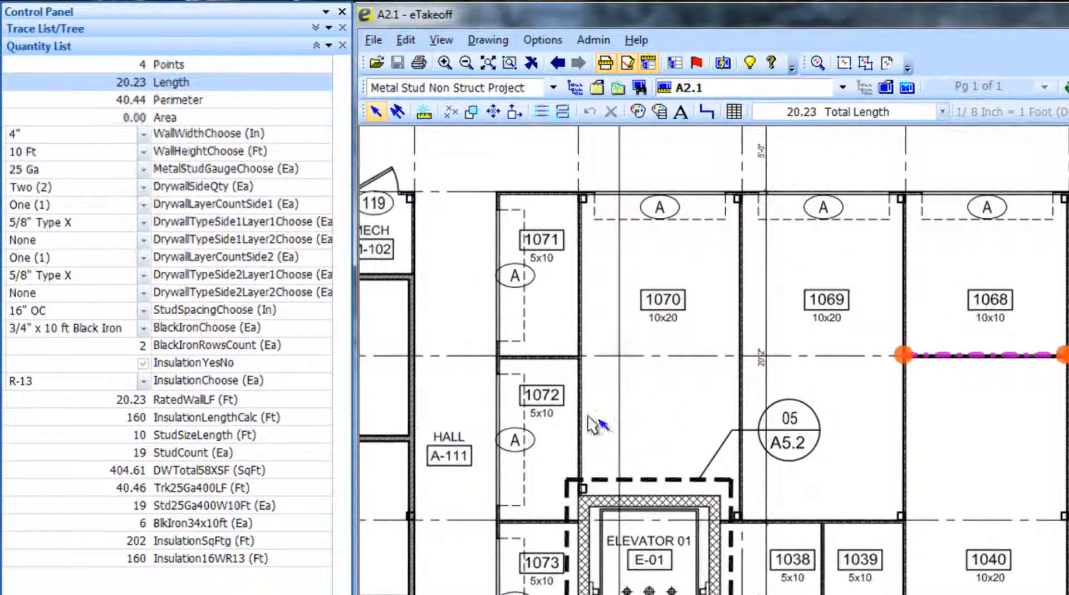
pyautogui.click(144, 169)
pyautogui.click(33, 199)
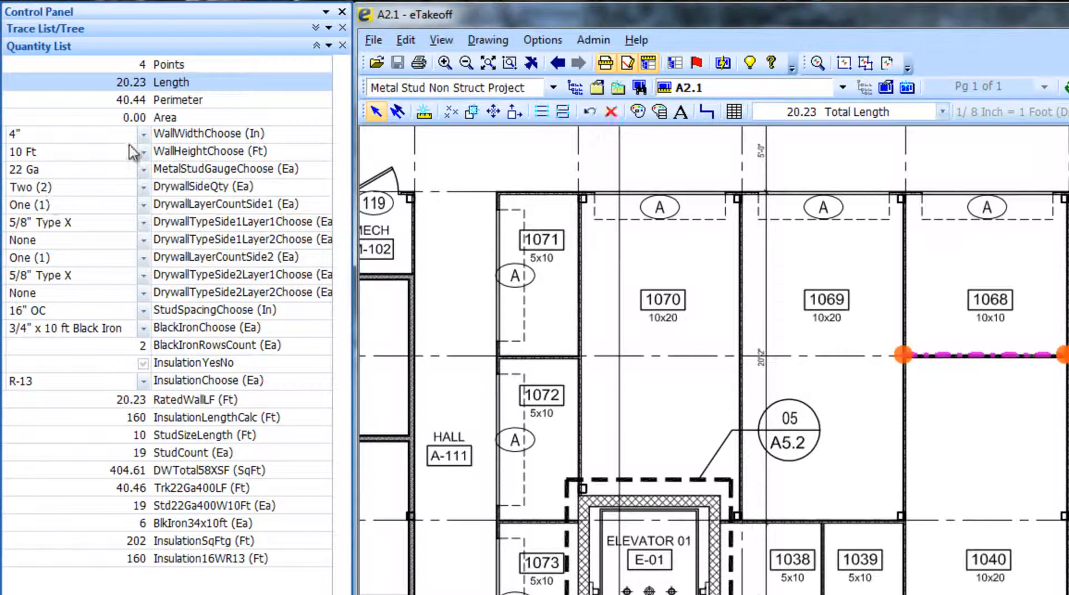
pyautogui.click(143, 134)
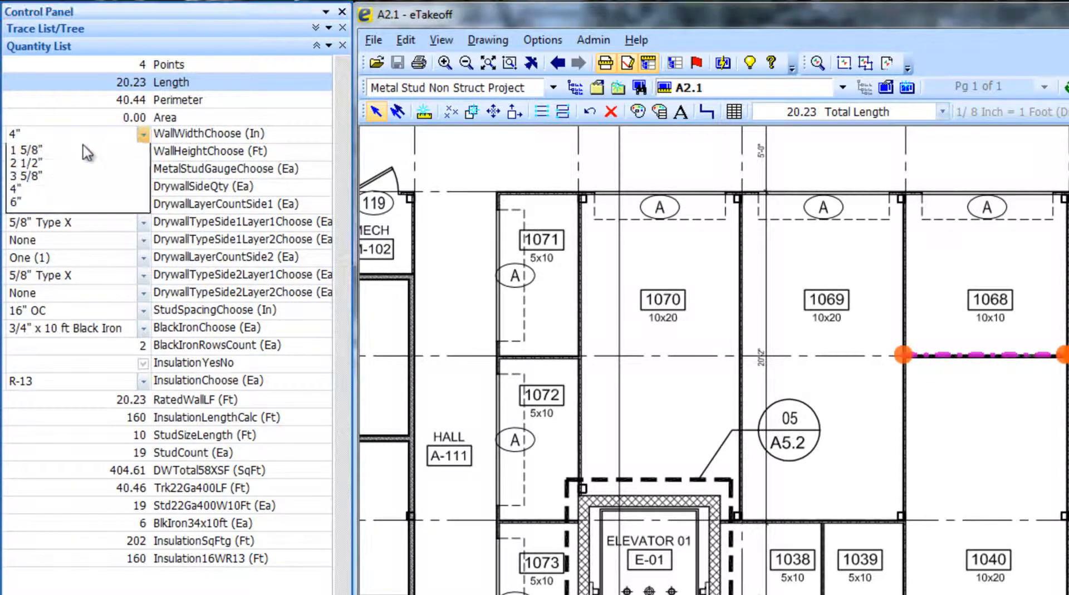
pyautogui.click(16, 202)
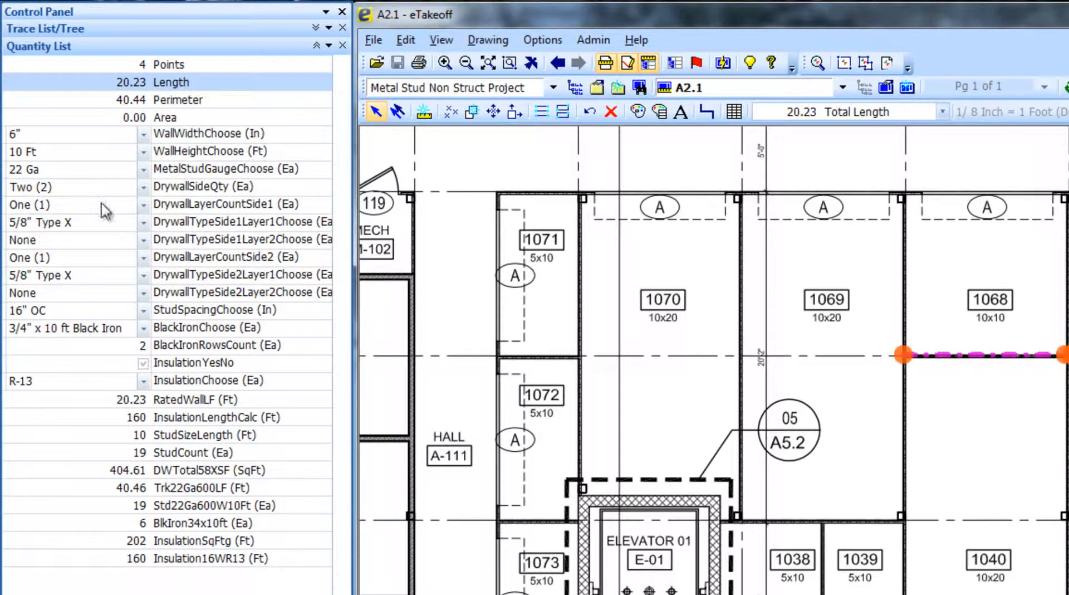
pyautogui.click(143, 205)
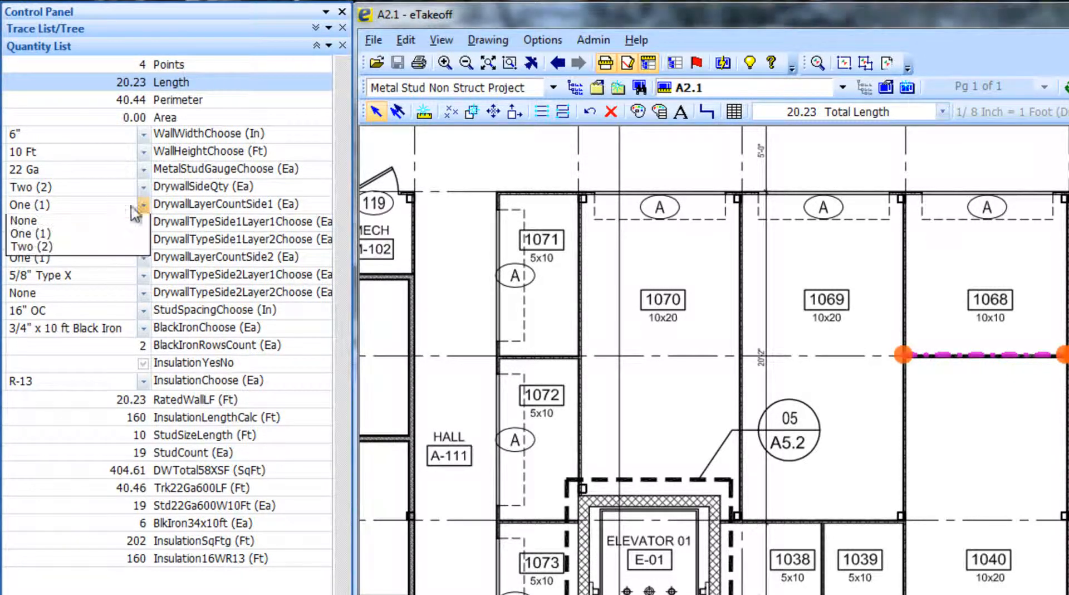
pyautogui.click(33, 247)
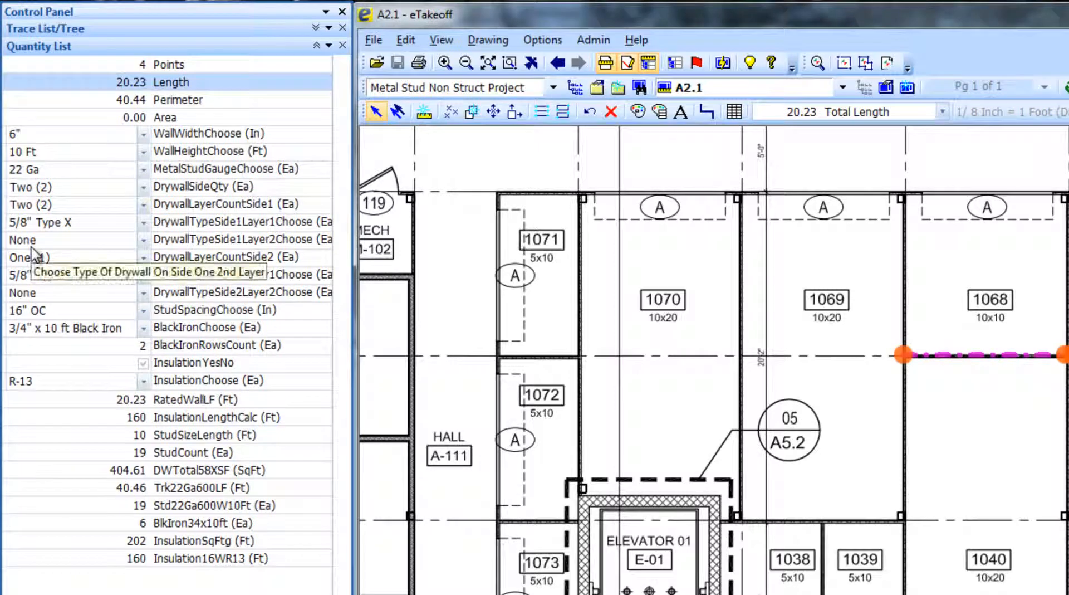
# Step: For the vertical wall, set side 2 to Two (2) drywall layers, both sides' second layer to 5/8" Type X, and insulation to R-19
pyautogui.click(144, 240)
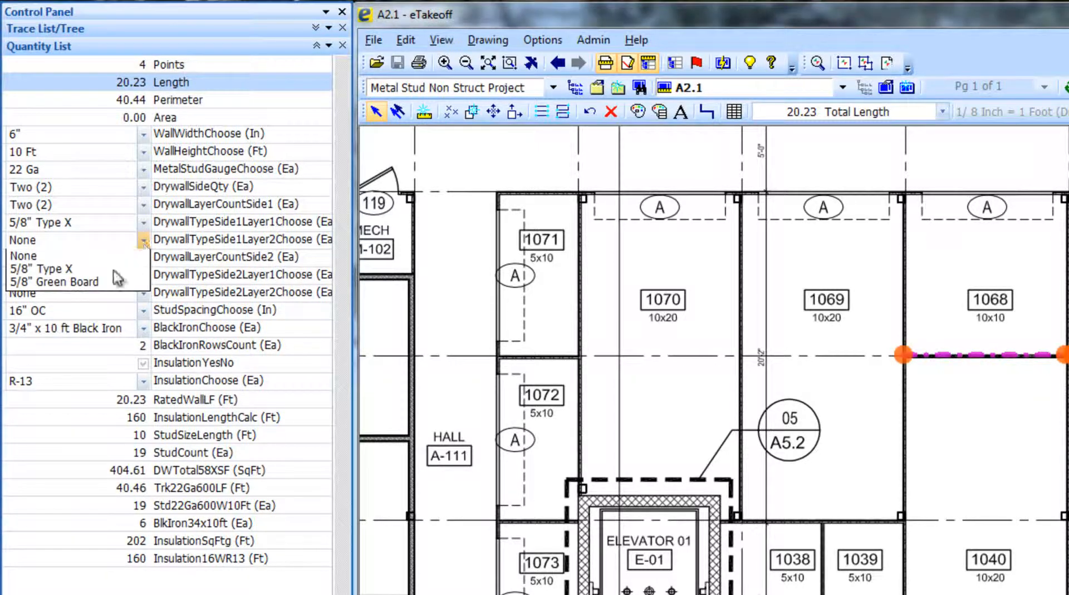
pyautogui.click(60, 270)
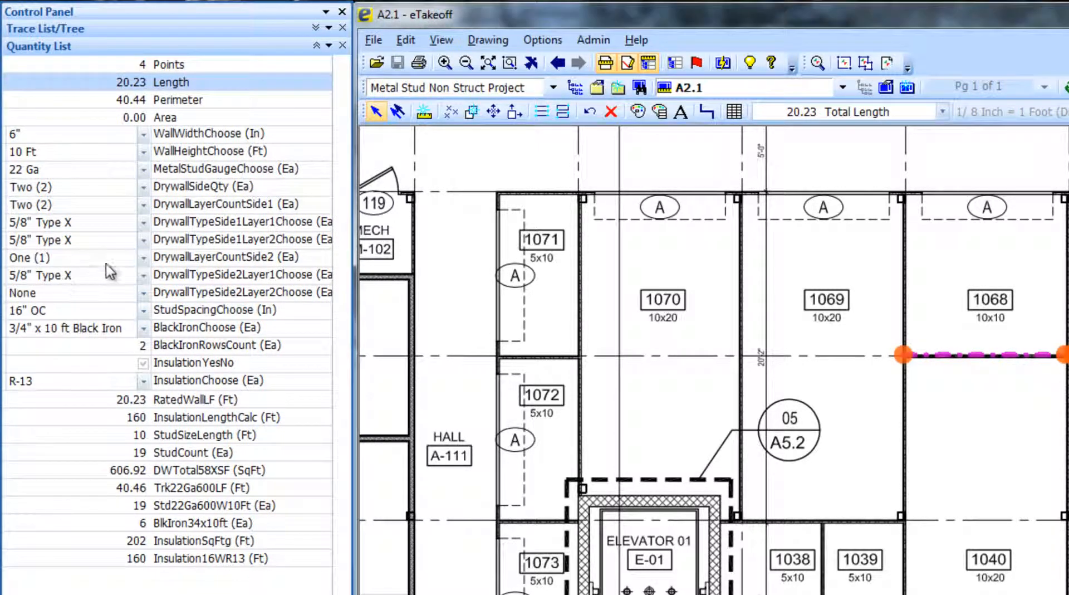
pyautogui.click(144, 257)
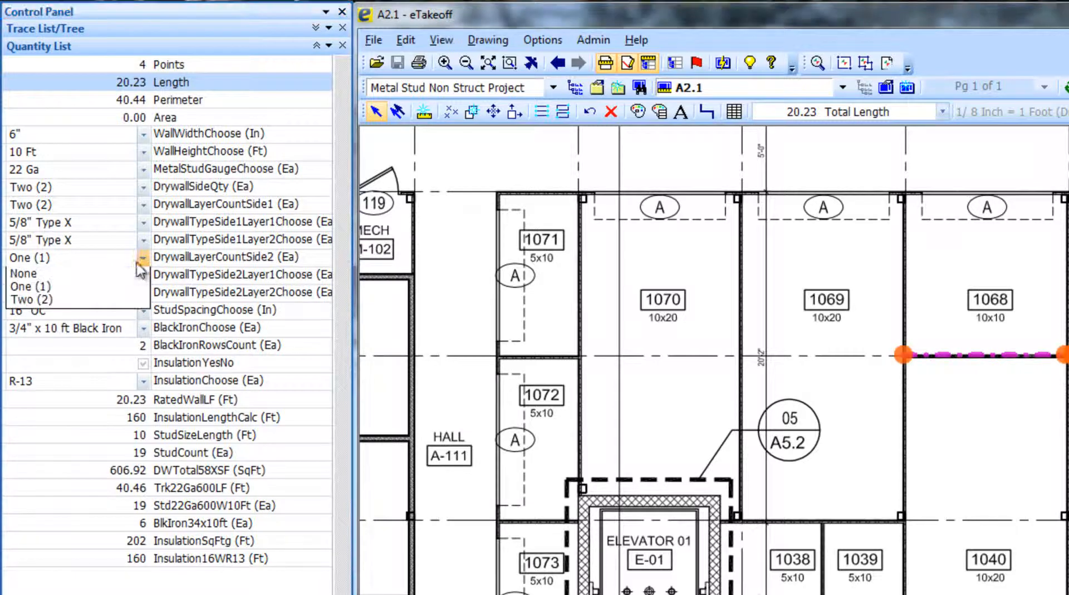
pyautogui.click(42, 299)
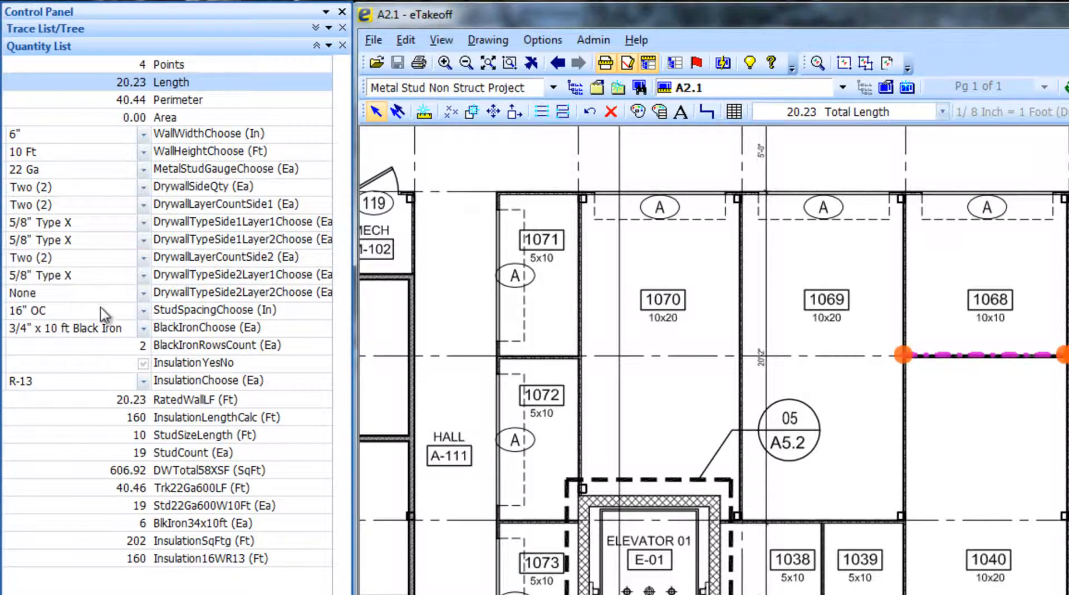
pyautogui.click(143, 292)
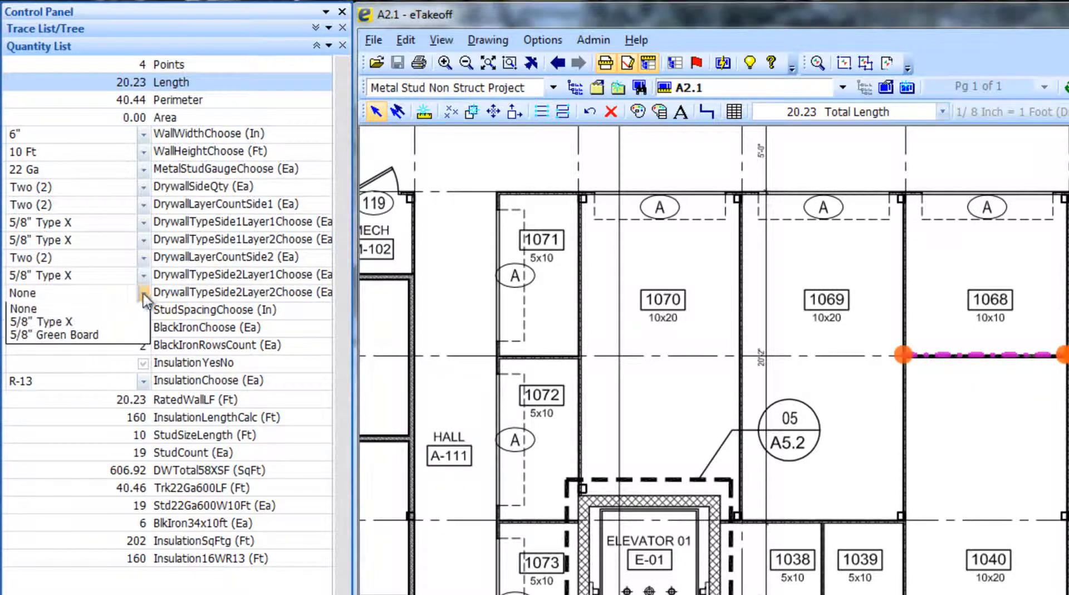
pyautogui.click(61, 325)
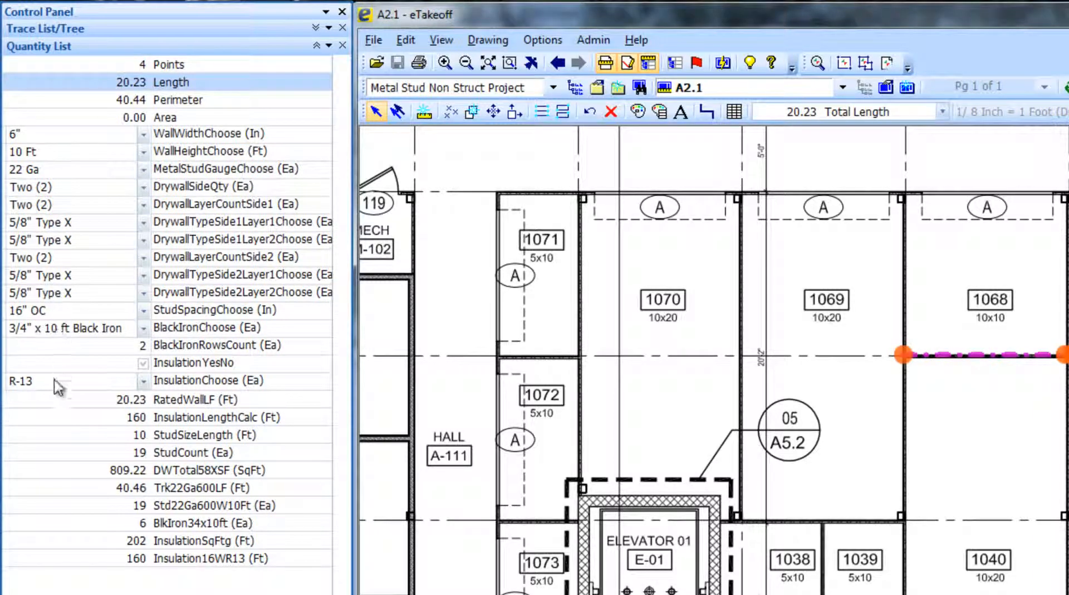
pyautogui.click(143, 381)
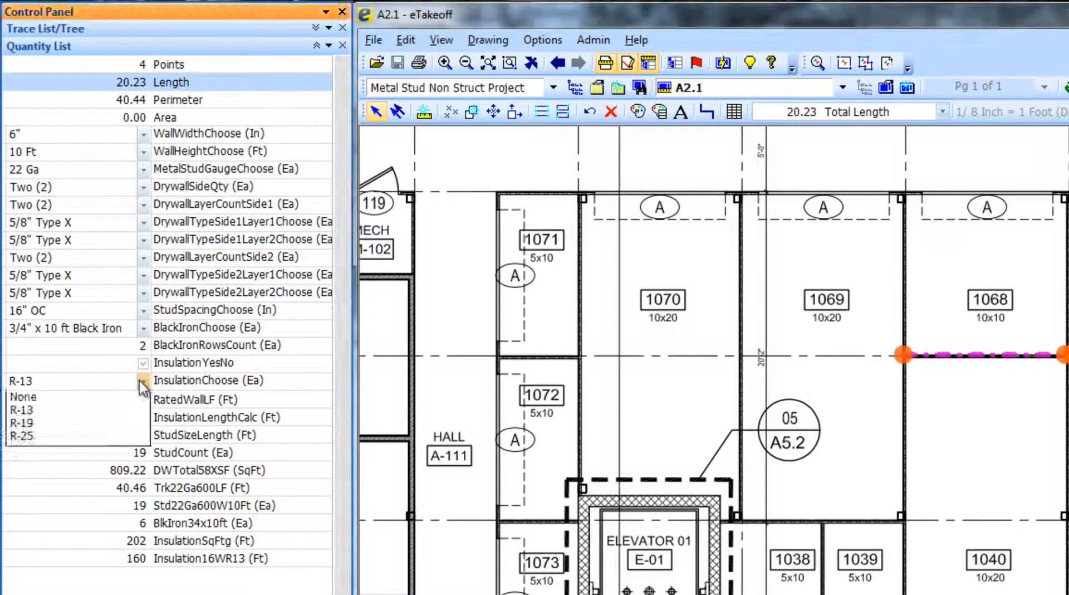
pyautogui.click(26, 423)
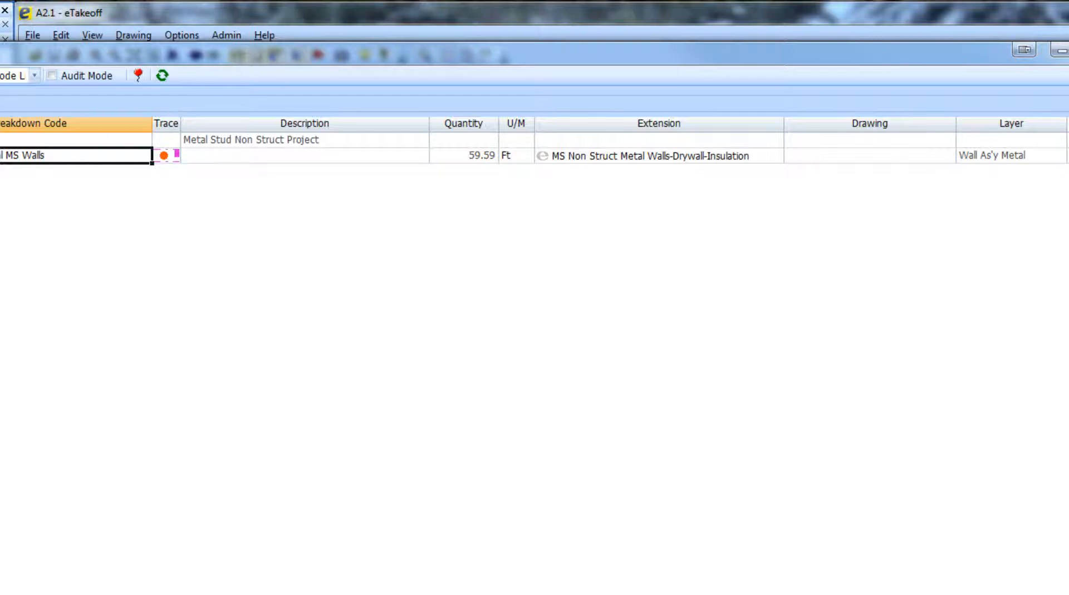
# Step: Expand Non Structural MS Walls in the Quantity Worksheet and locate its first listed measurement on drawing A2.1
pyautogui.click(128, 126)
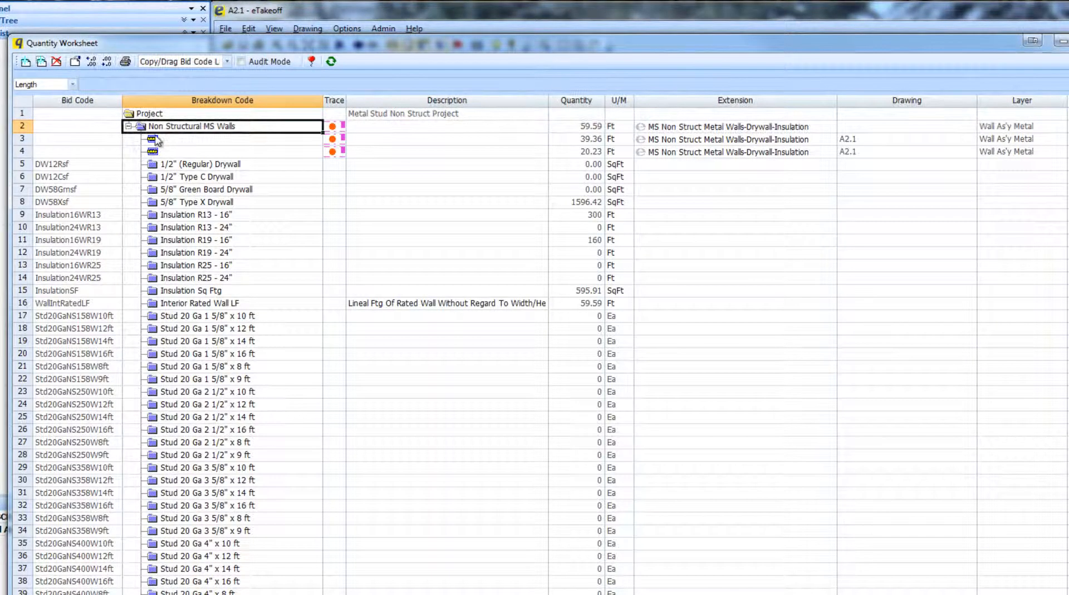
pyautogui.click(156, 144)
pyautogui.doubleClick(156, 145)
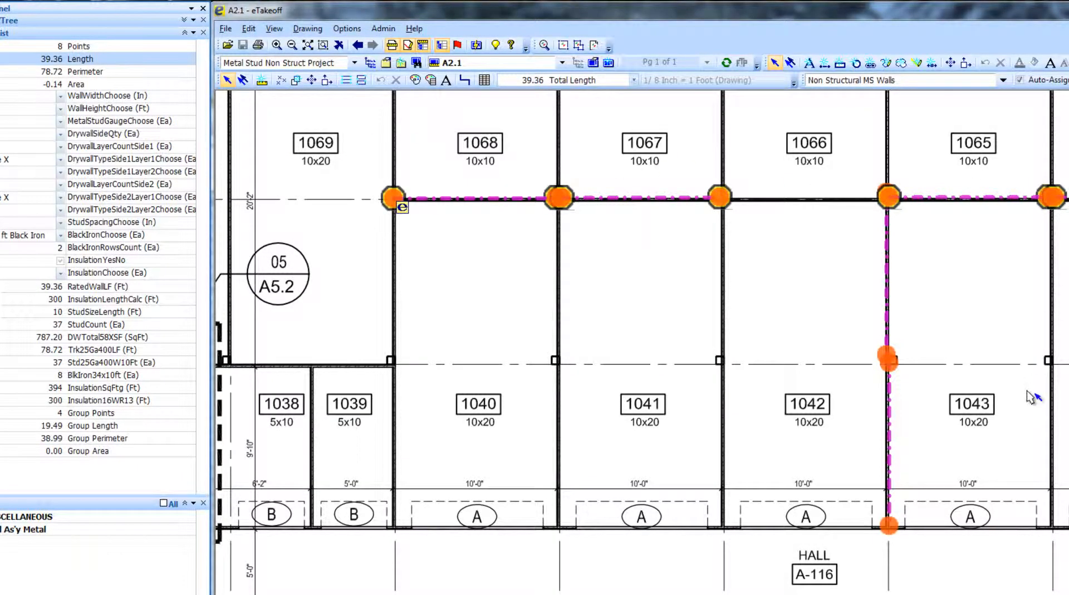
pyautogui.scroll(-1, 1035, 384)
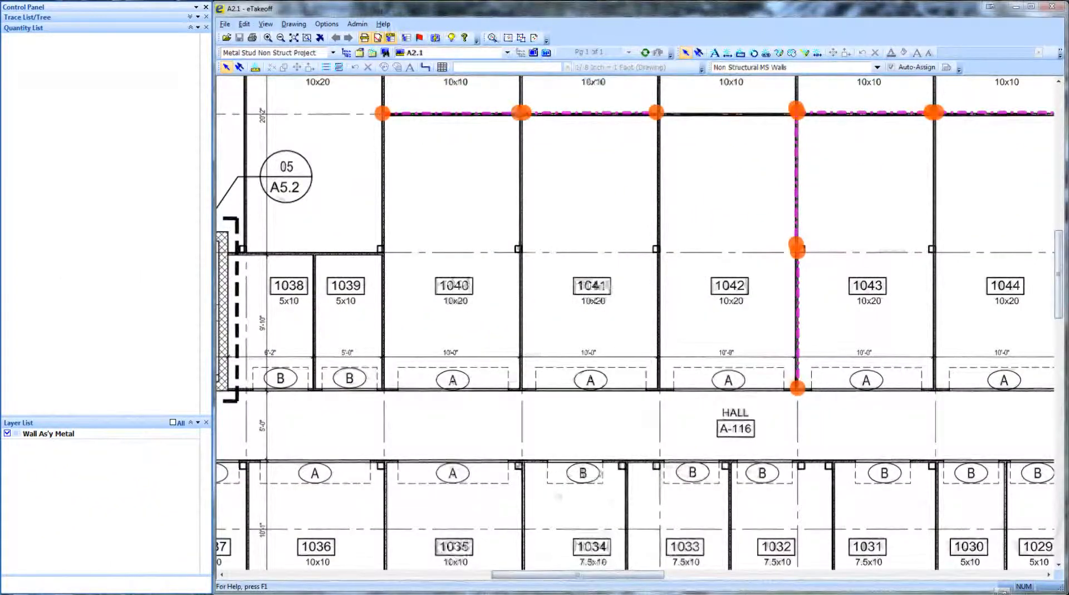
# Step: Switch to the Excel workbook Non Struct MS Wall Assembly Xfr.xlsx and review its track, stud, drywall, insulation and channel quantities
pyautogui.moveTo(622, 3)
pyautogui.click(681, 21)
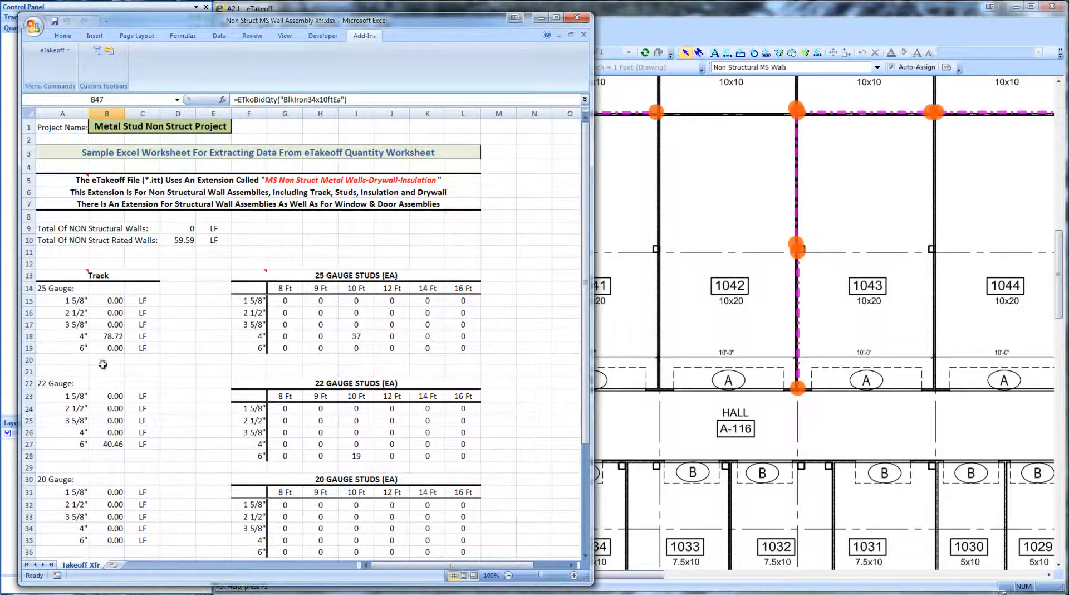
pyautogui.scroll(-5, 107, 456)
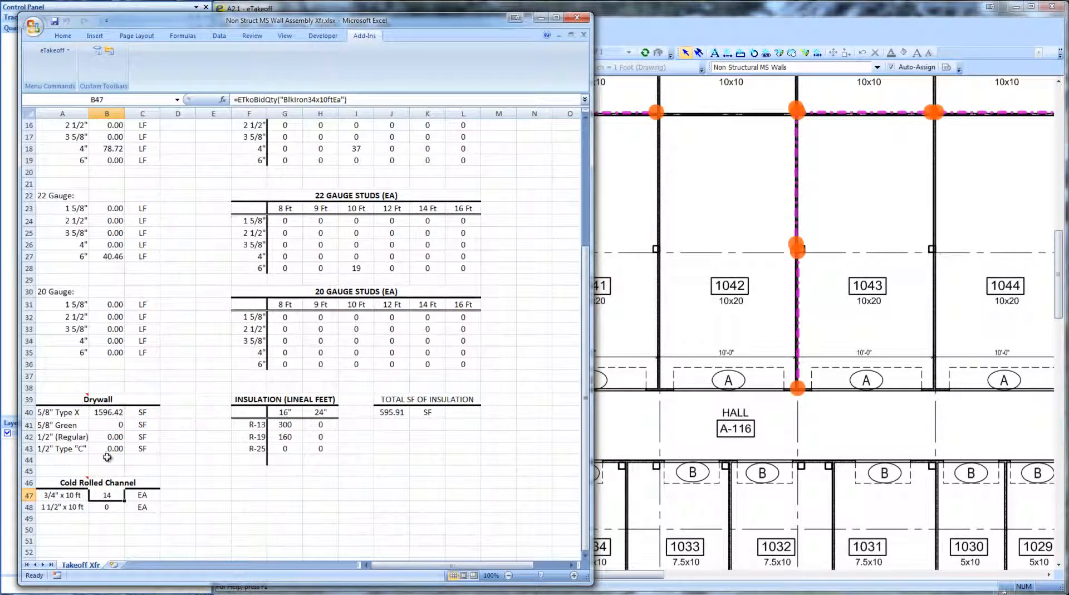
pyautogui.scroll(5, 107, 461)
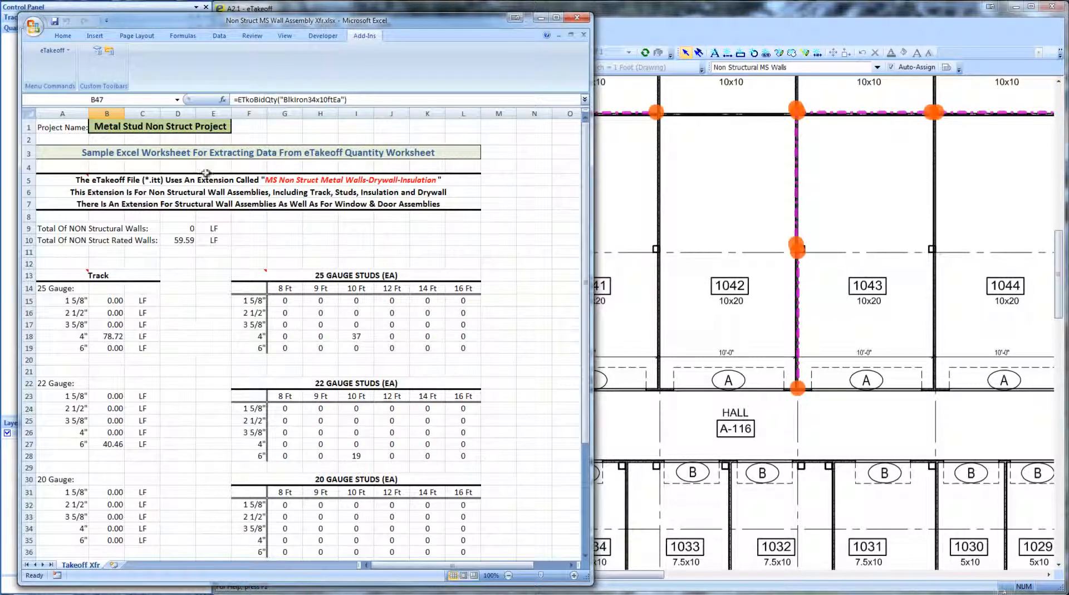
# Step: Back in eTakeoff, measure the vertical wall between units 1040 and 1041, from the wall below units 1068 and 1067 down to Hall A-116
pyautogui.click(614, 10)
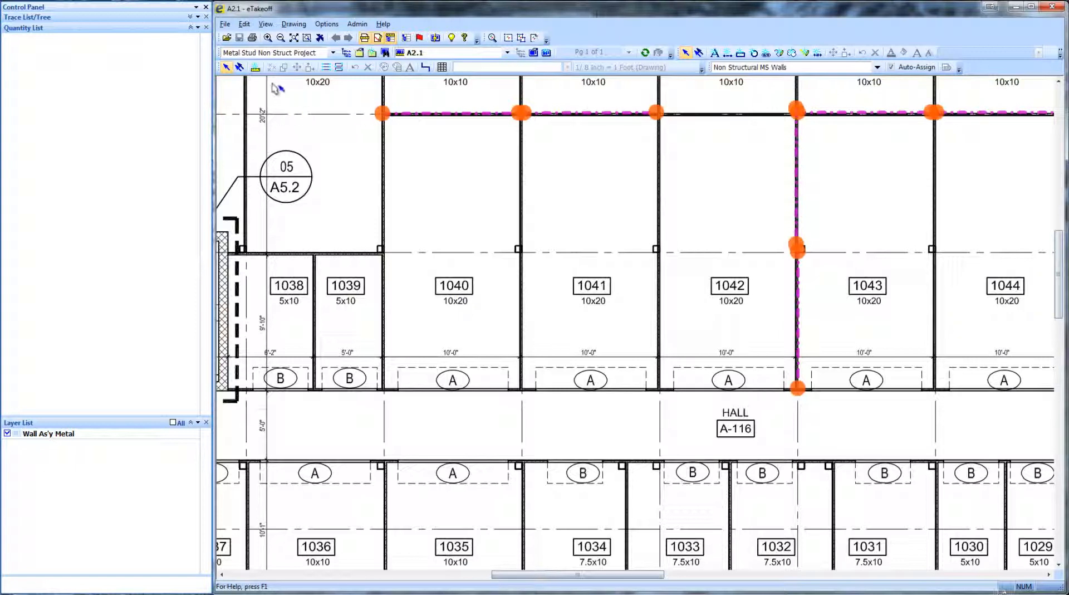
pyautogui.click(256, 67)
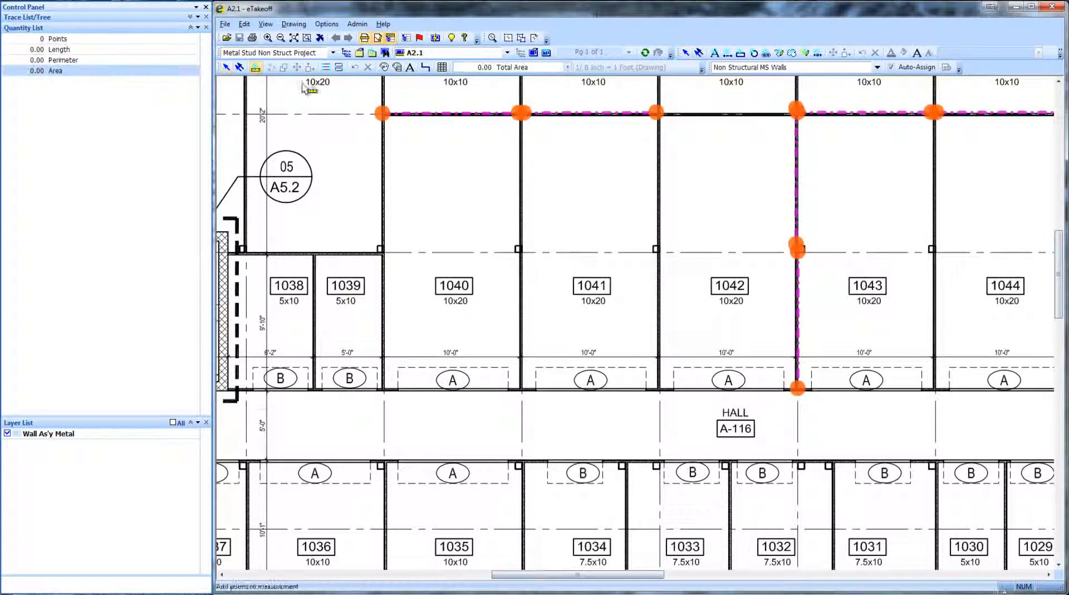
pyautogui.click(521, 115)
pyautogui.doubleClick(521, 245)
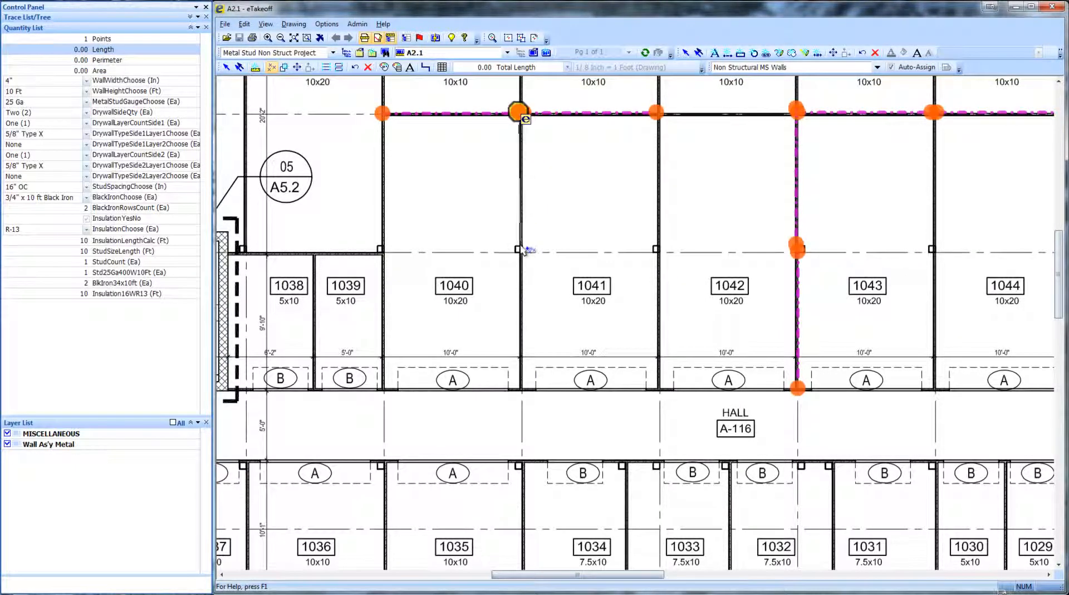
pyautogui.click(521, 251)
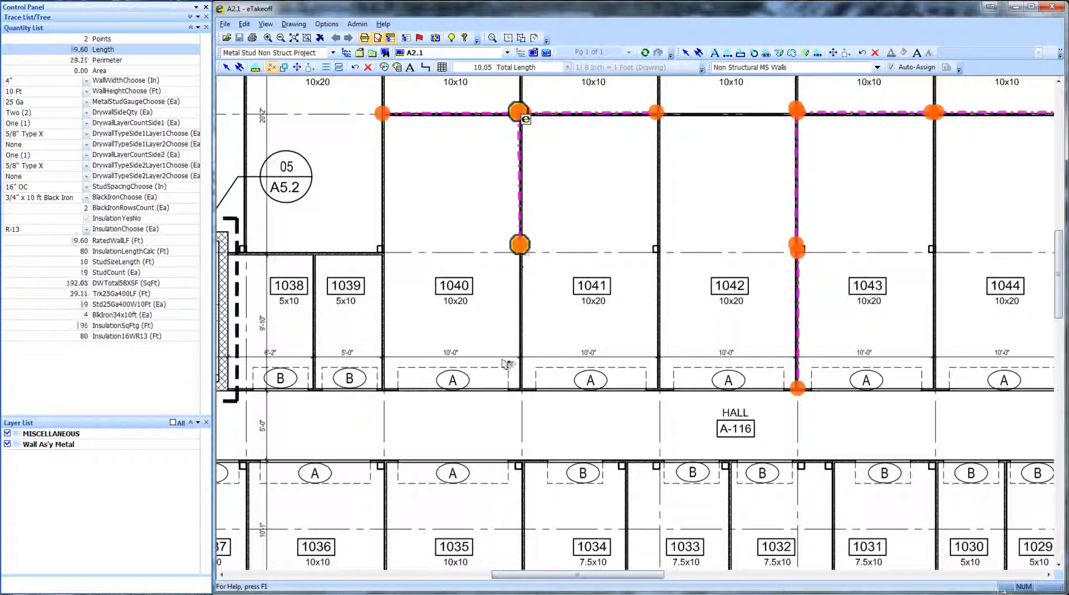
pyautogui.click(523, 391)
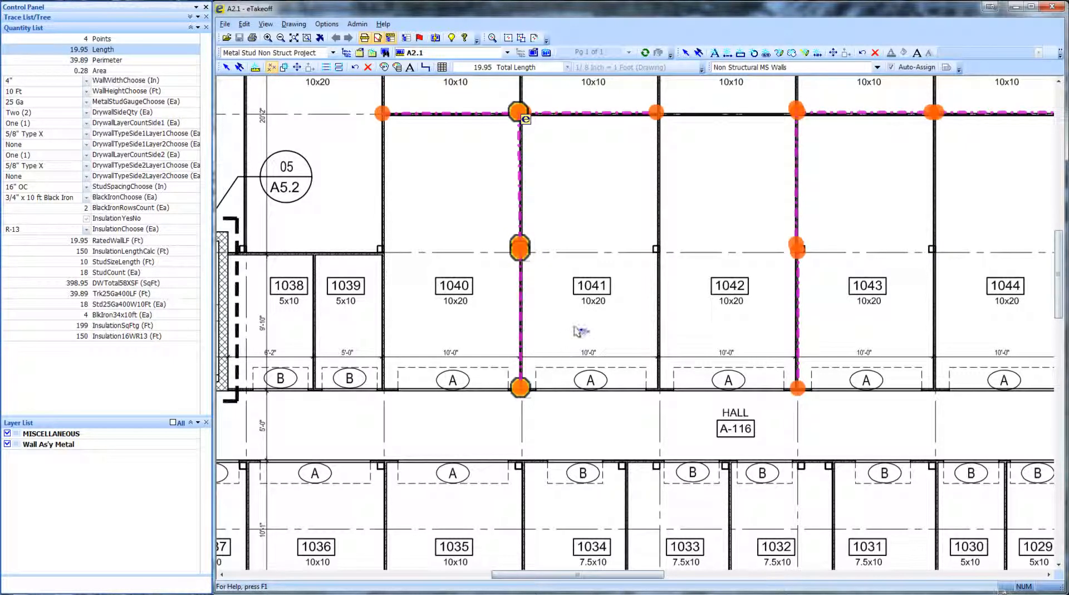
pyautogui.press('Escape')
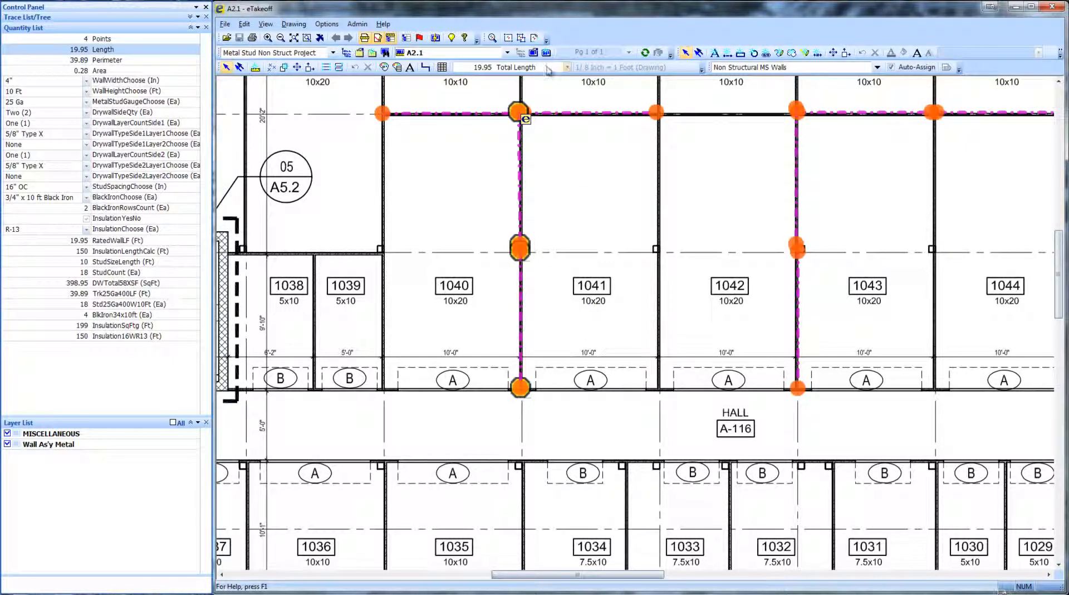
# Step: Switch to the Excel workbook, refresh its quantities from eTakeoff and review the updated material sections
pyautogui.hotkey('alt', 'Tab')
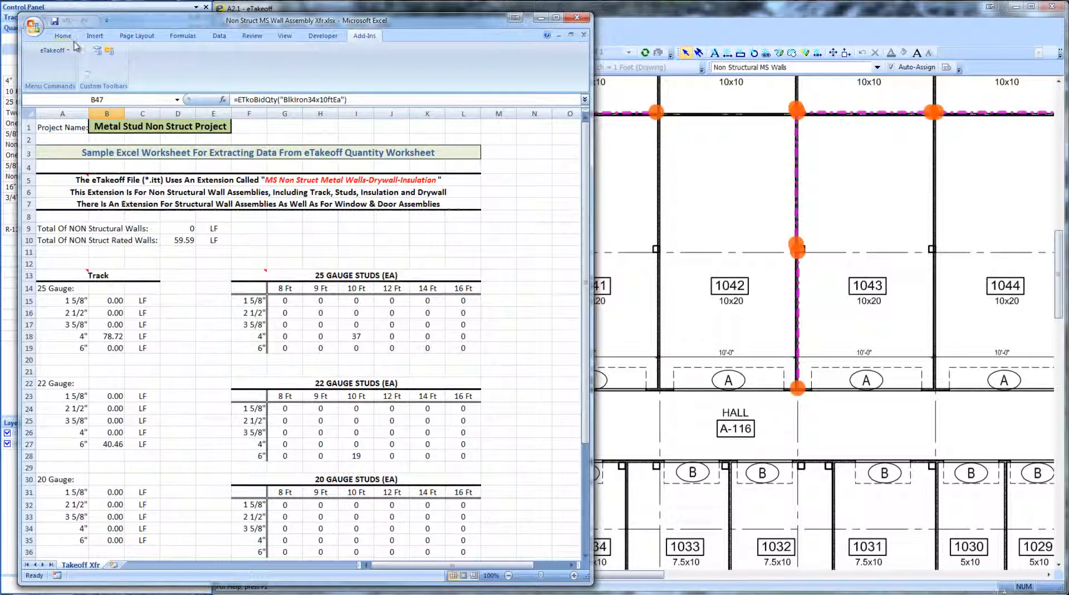
pyautogui.click(54, 51)
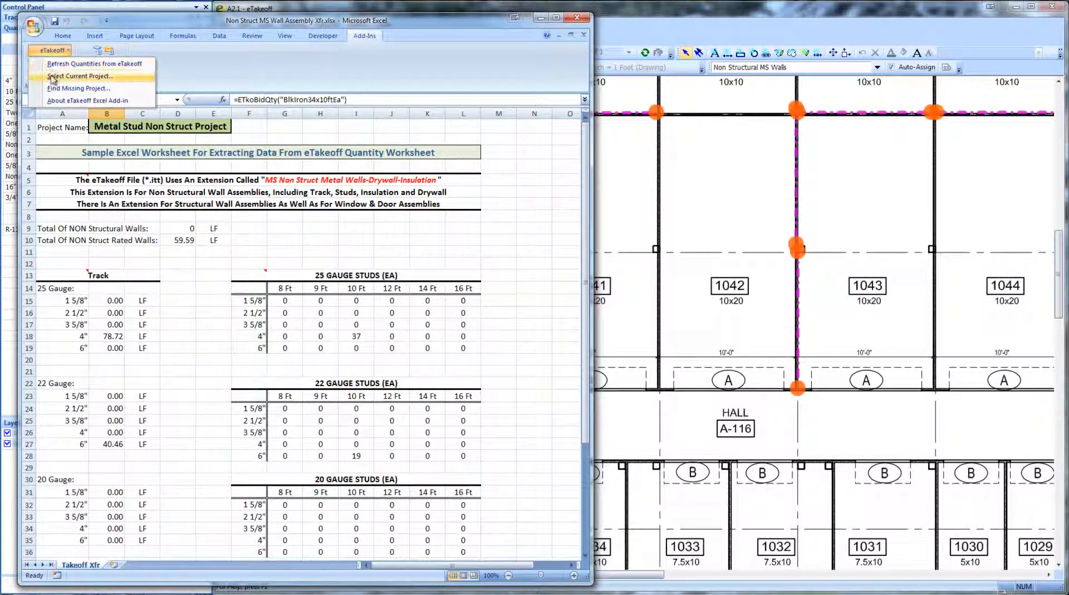
pyautogui.click(62, 64)
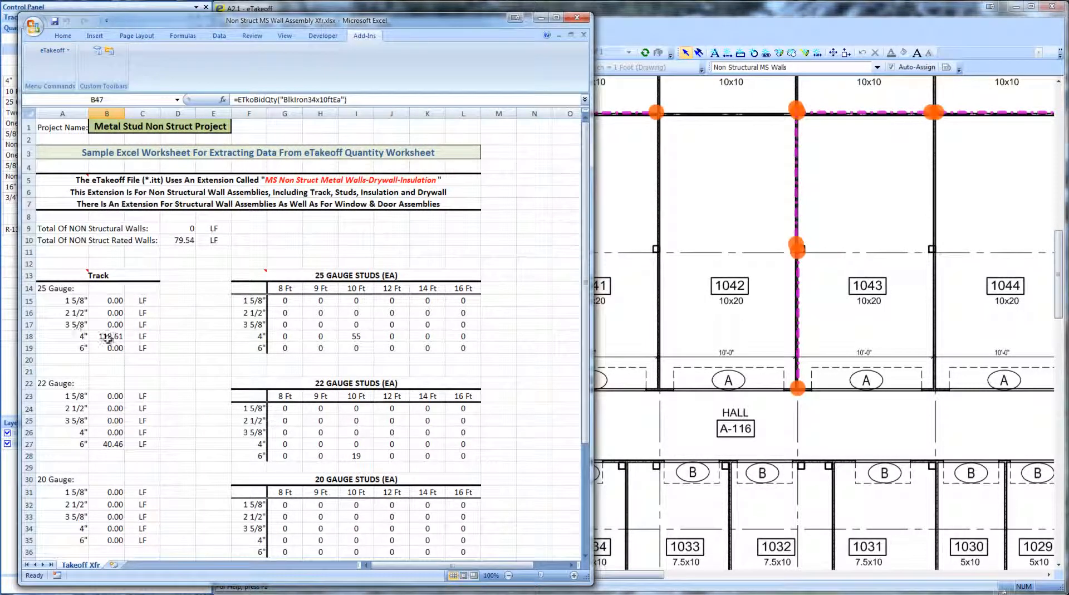
pyautogui.scroll(-10, 127, 386)
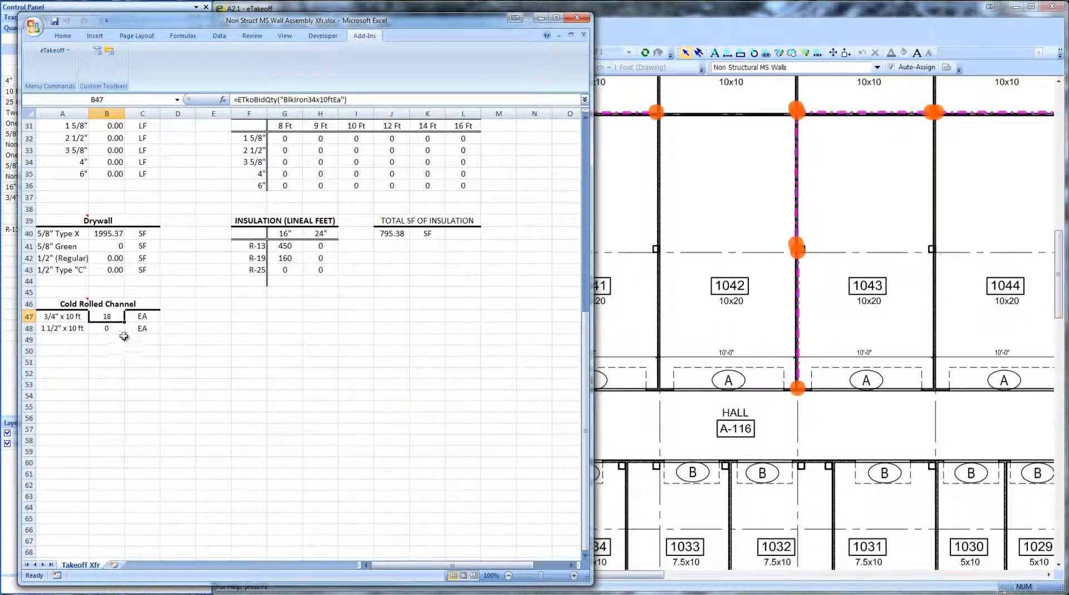
pyautogui.scroll(5, 122, 323)
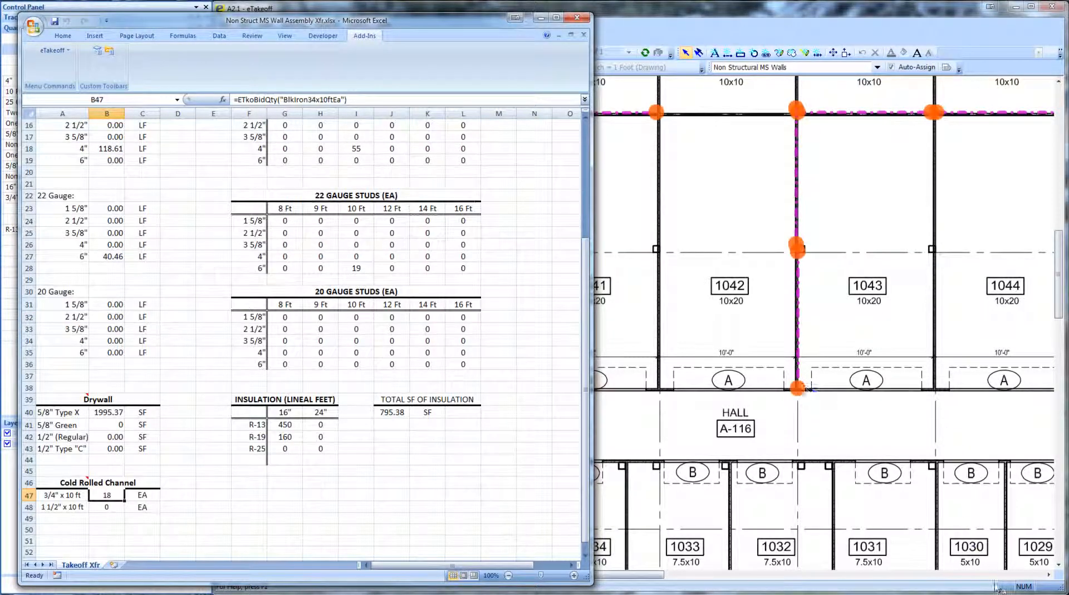